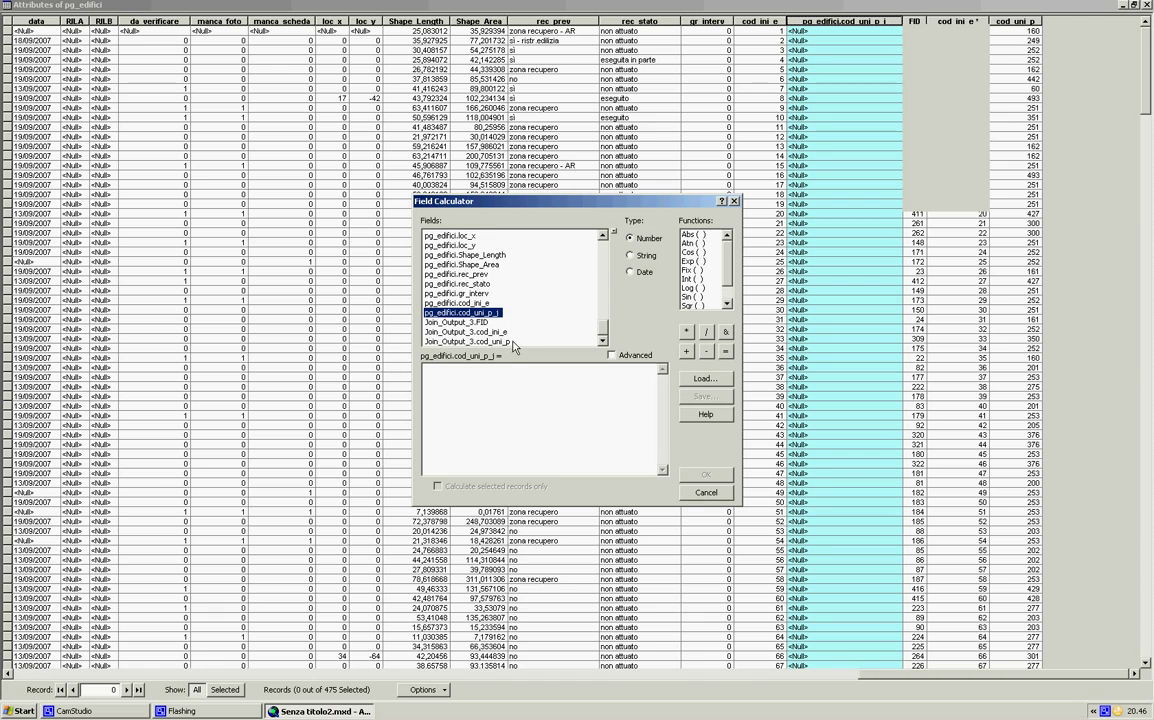
# Calculate pg_edifici's cod_uni_p_i field from Join_Output_3.cod_uni_p, then remove the join from the pg_edifici layer
pyautogui.doubleClick(467, 341)
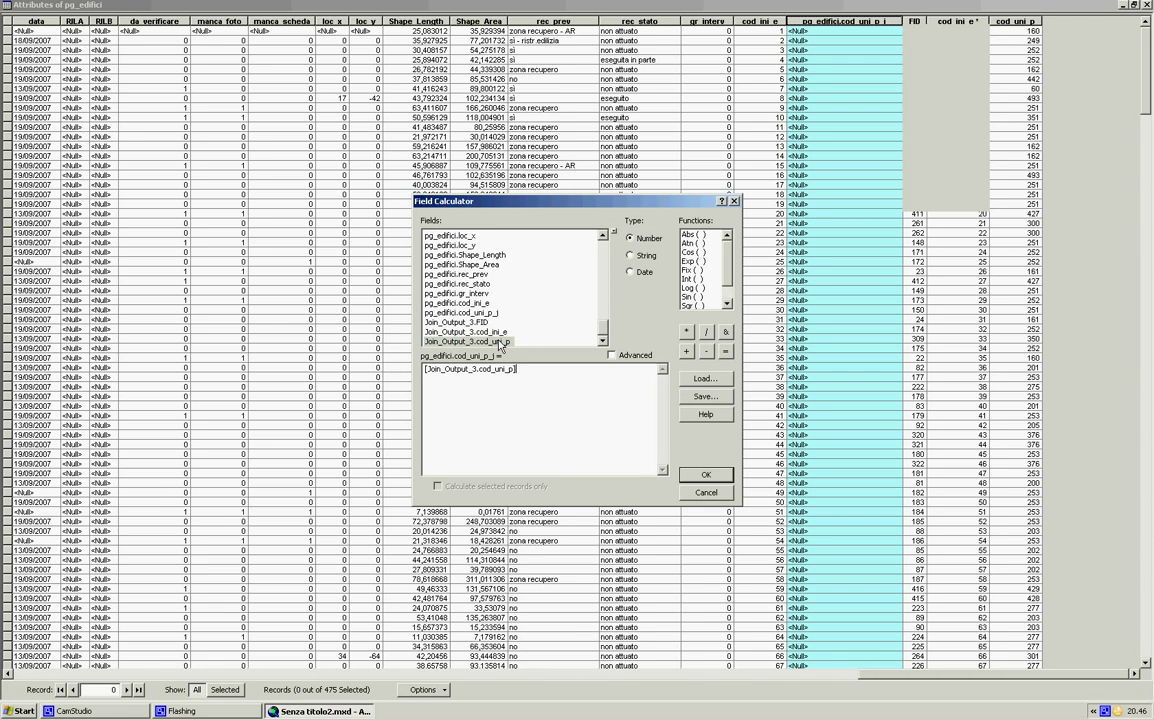
pyautogui.click(705, 474)
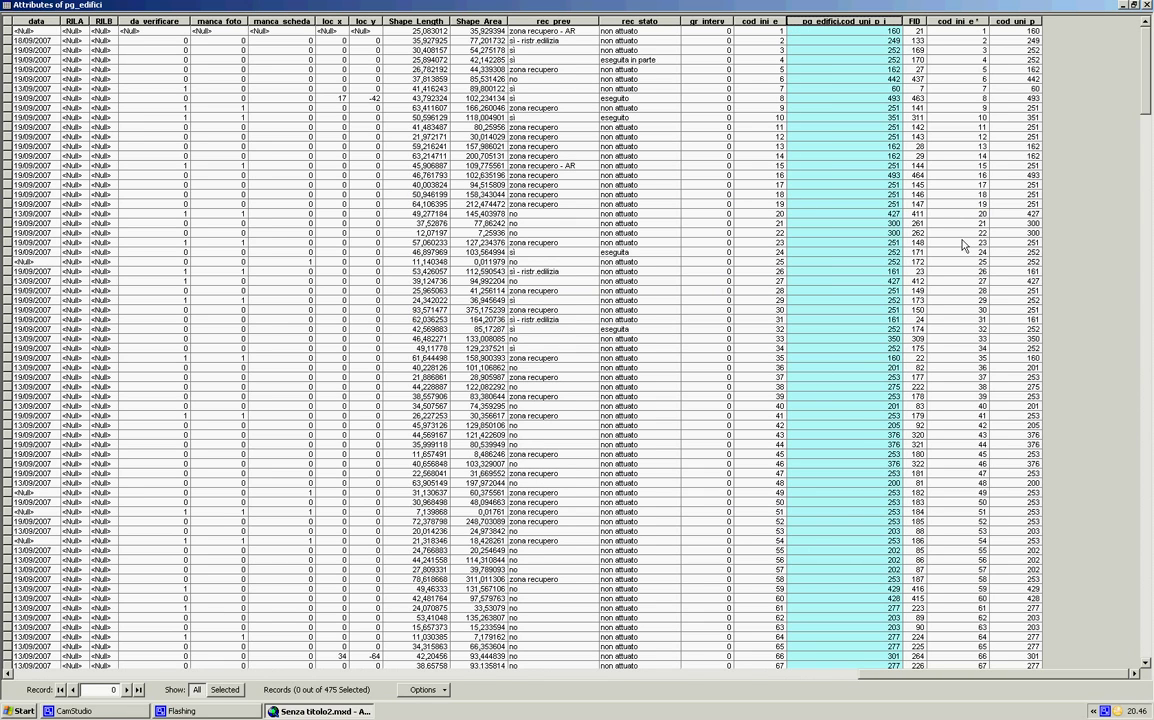
pyautogui.click(1147, 5)
pyautogui.rightClick(63, 196)
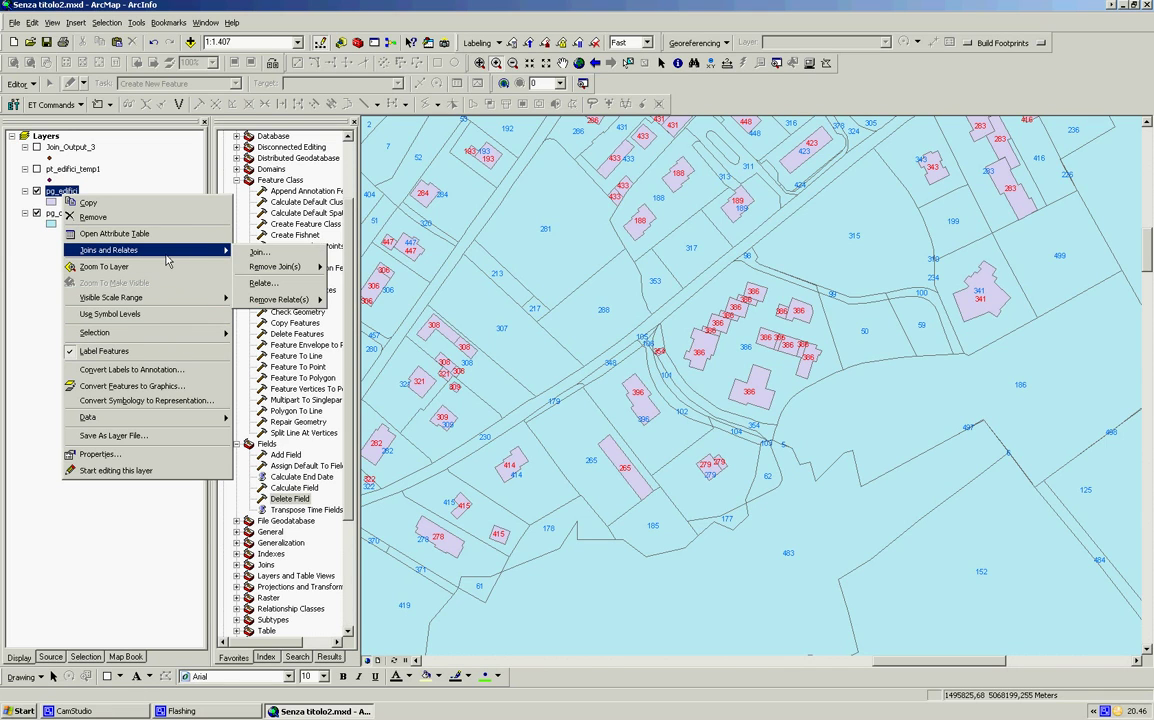
pyautogui.click(335, 257)
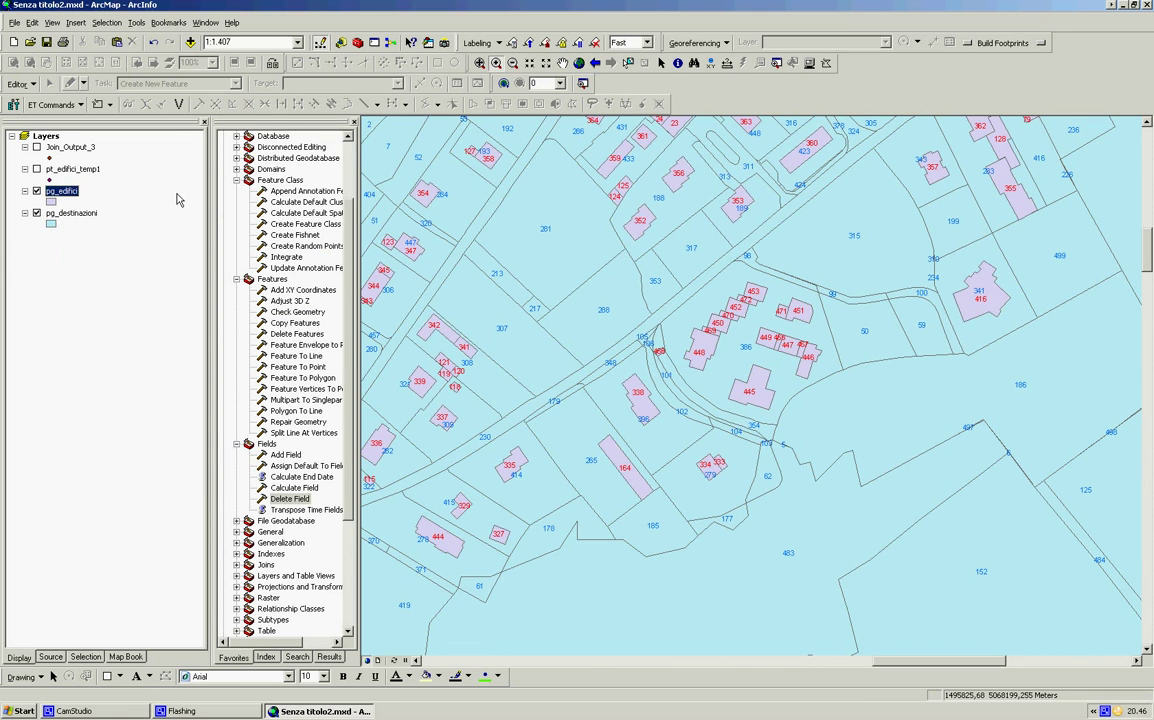
# Label the pg_edifici layer's features with the pg_edifici.cod_uni_p_i field and save the map document
pyautogui.doubleClick(65, 193)
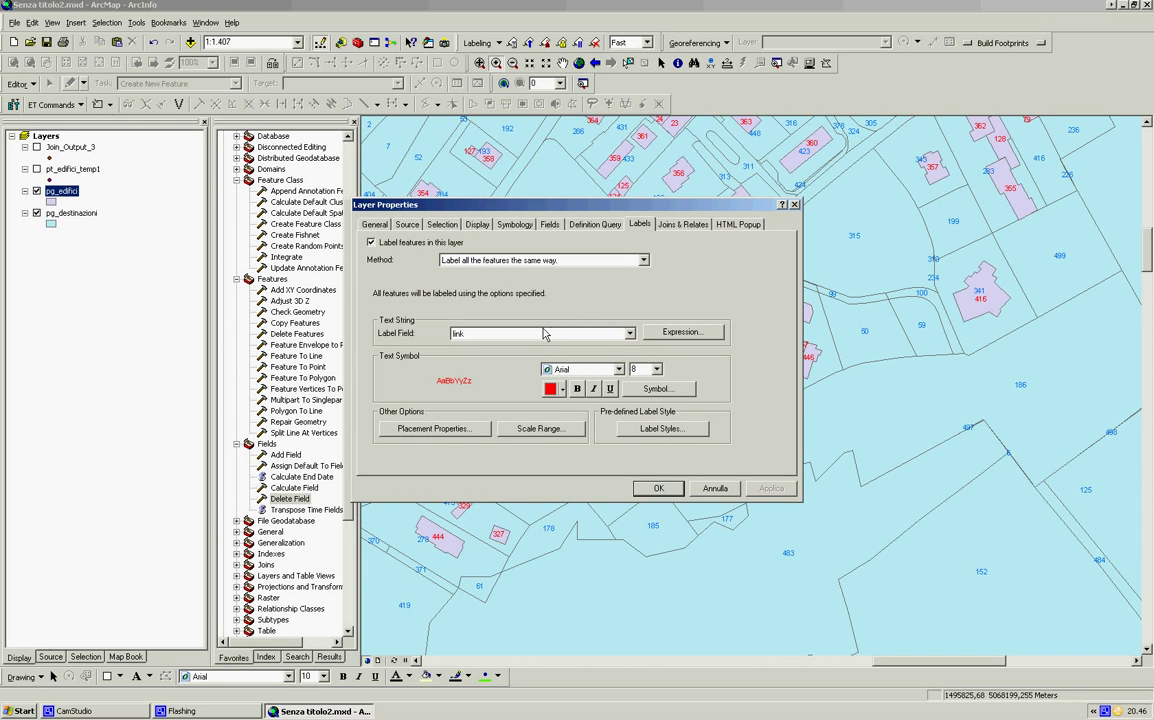
pyautogui.click(495, 333)
pyautogui.scroll(-10, 545, 352)
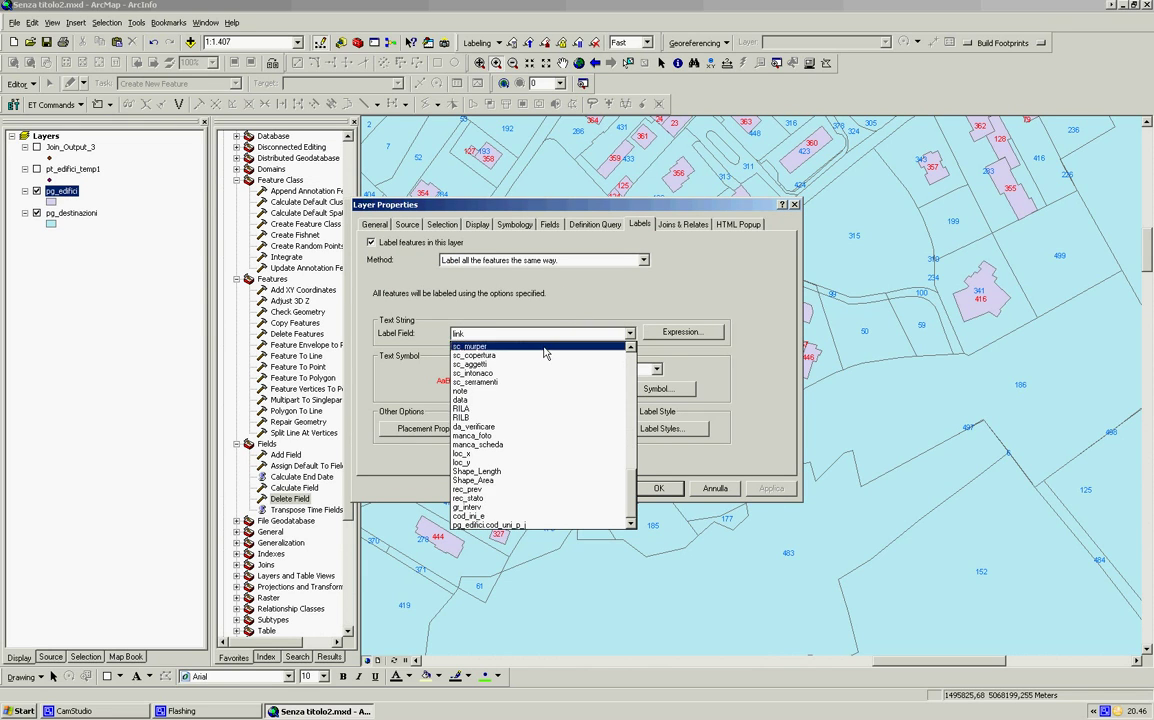
pyautogui.click(598, 525)
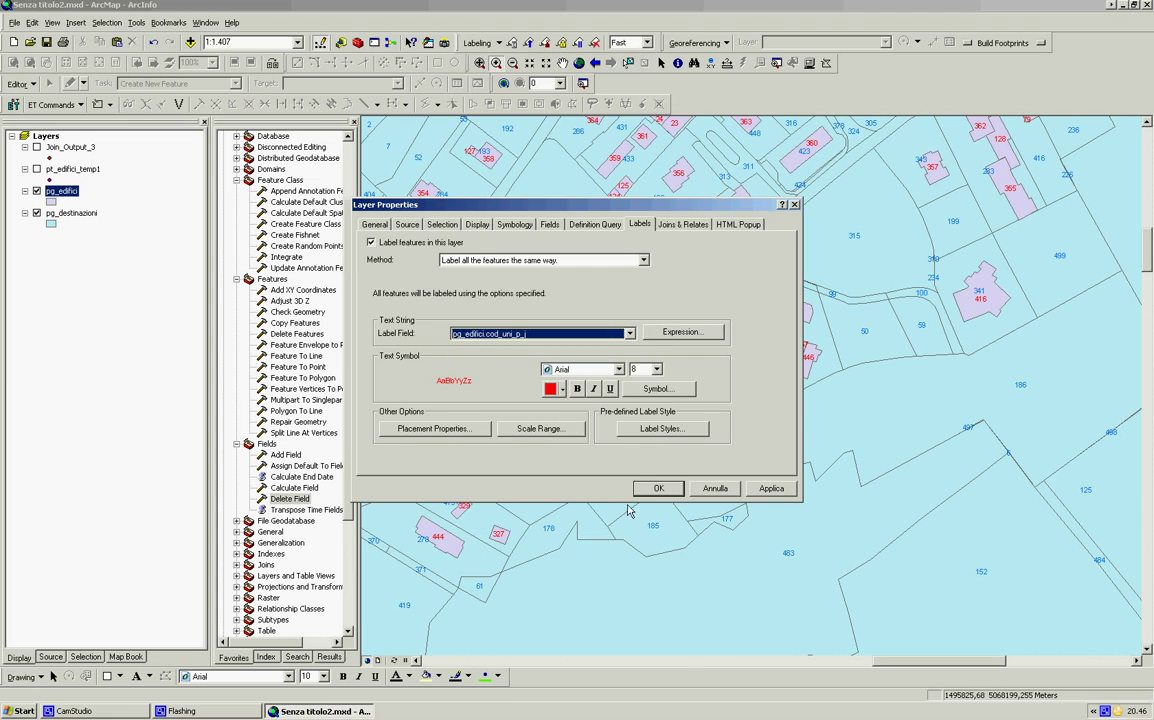
pyautogui.click(656, 489)
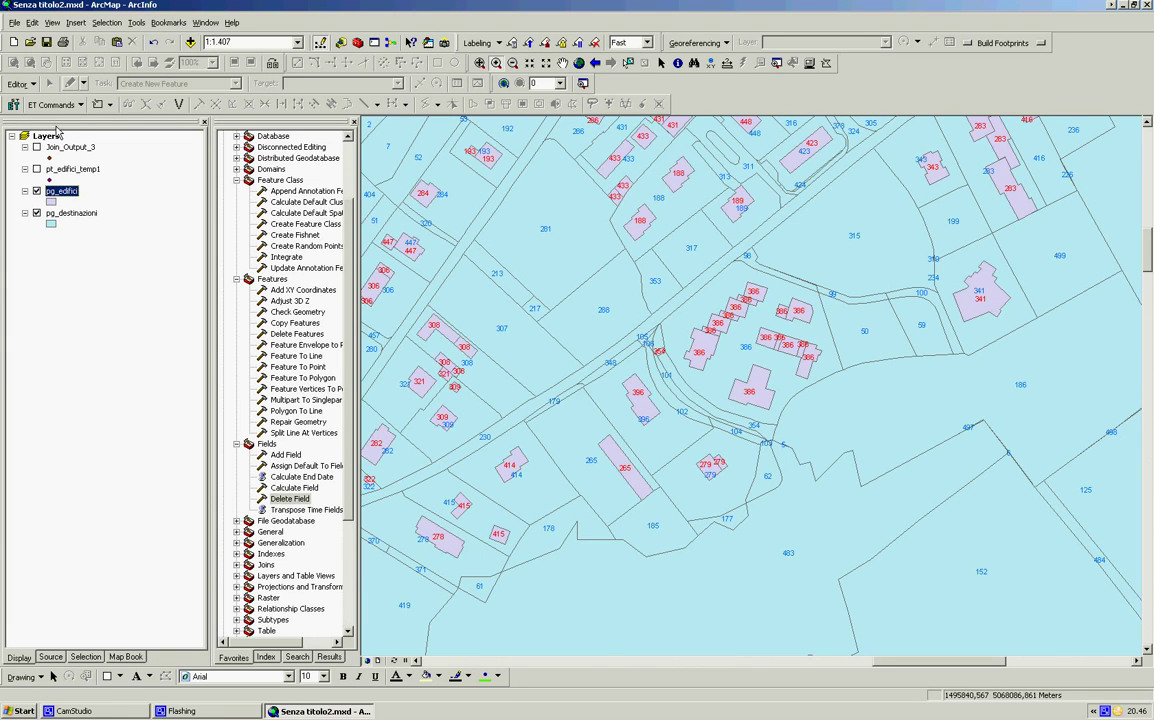
pyautogui.click(47, 43)
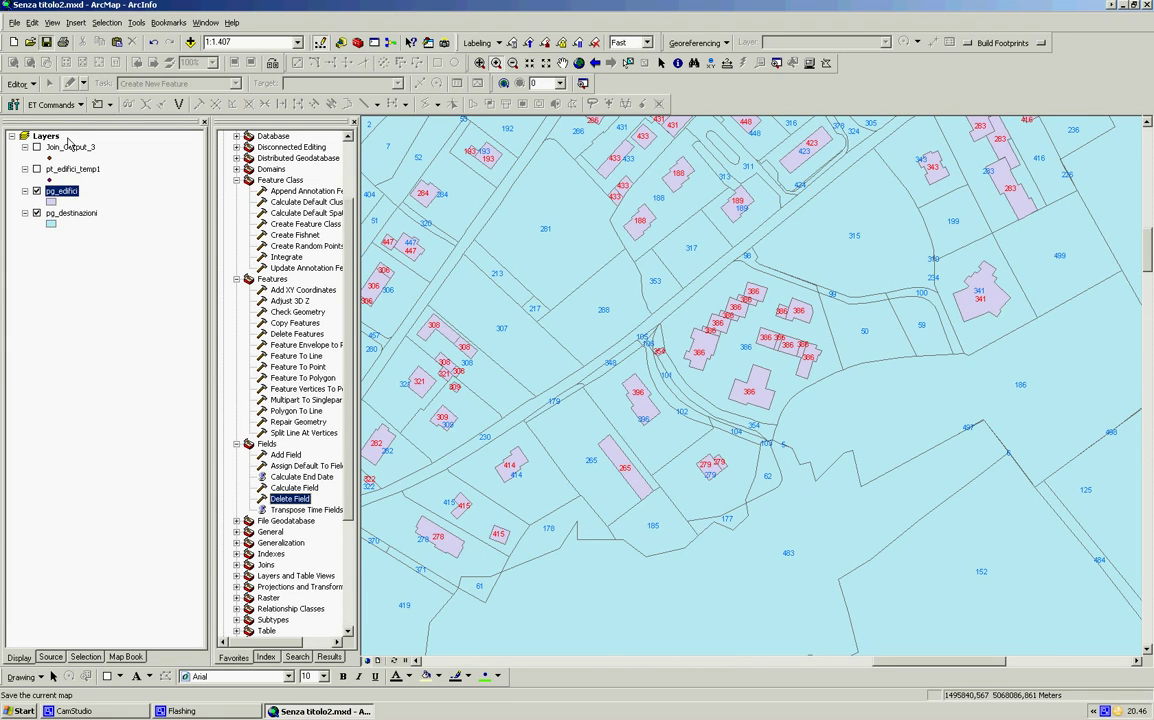
# Check the pg_edifici and pg_destinazioni layers for remaining joins
pyautogui.rightClick(70, 190)
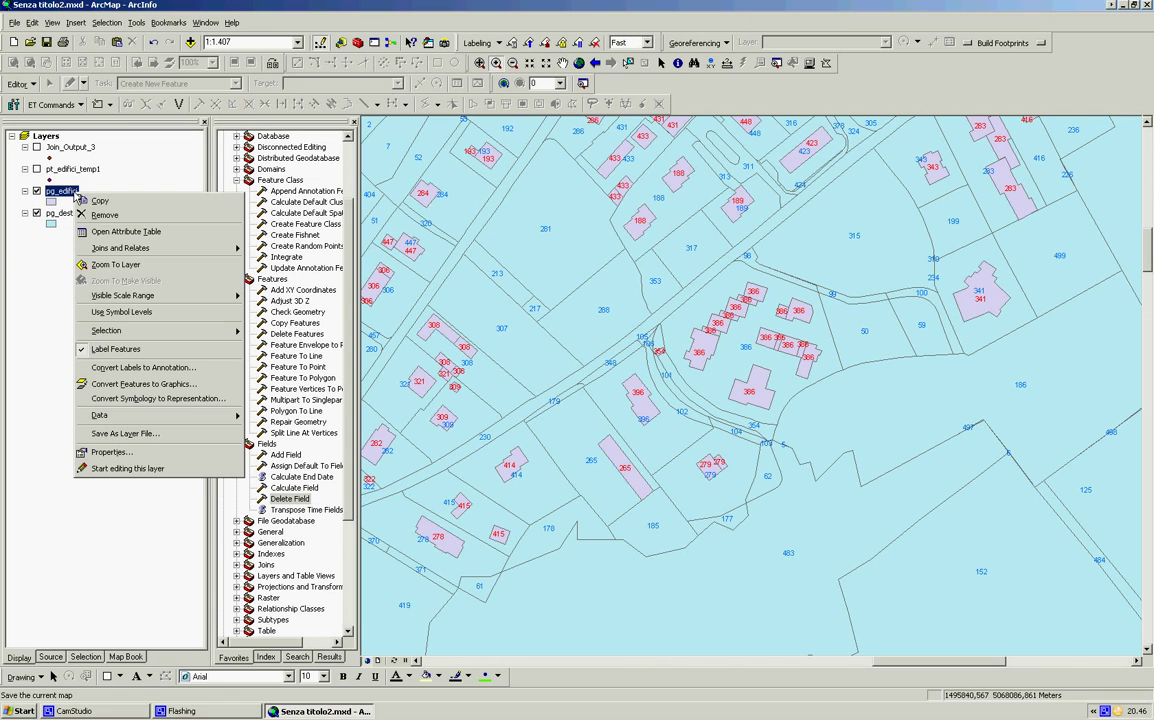
pyautogui.moveTo(145, 247)
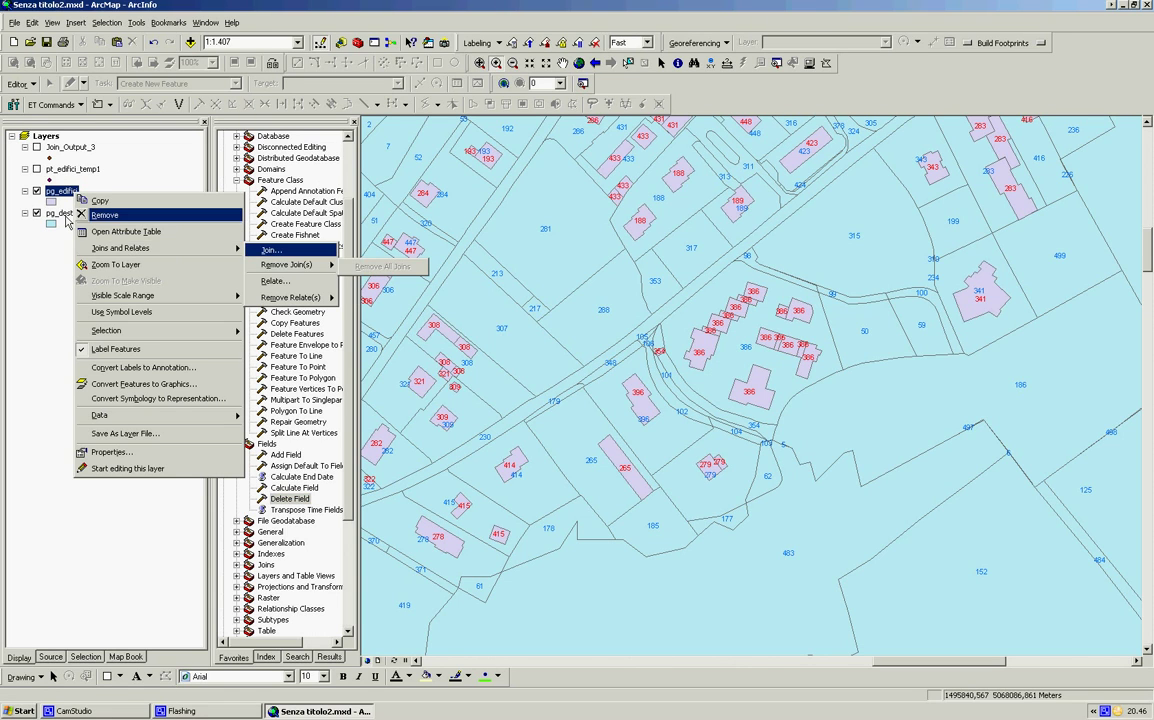
pyautogui.rightClick(58, 213)
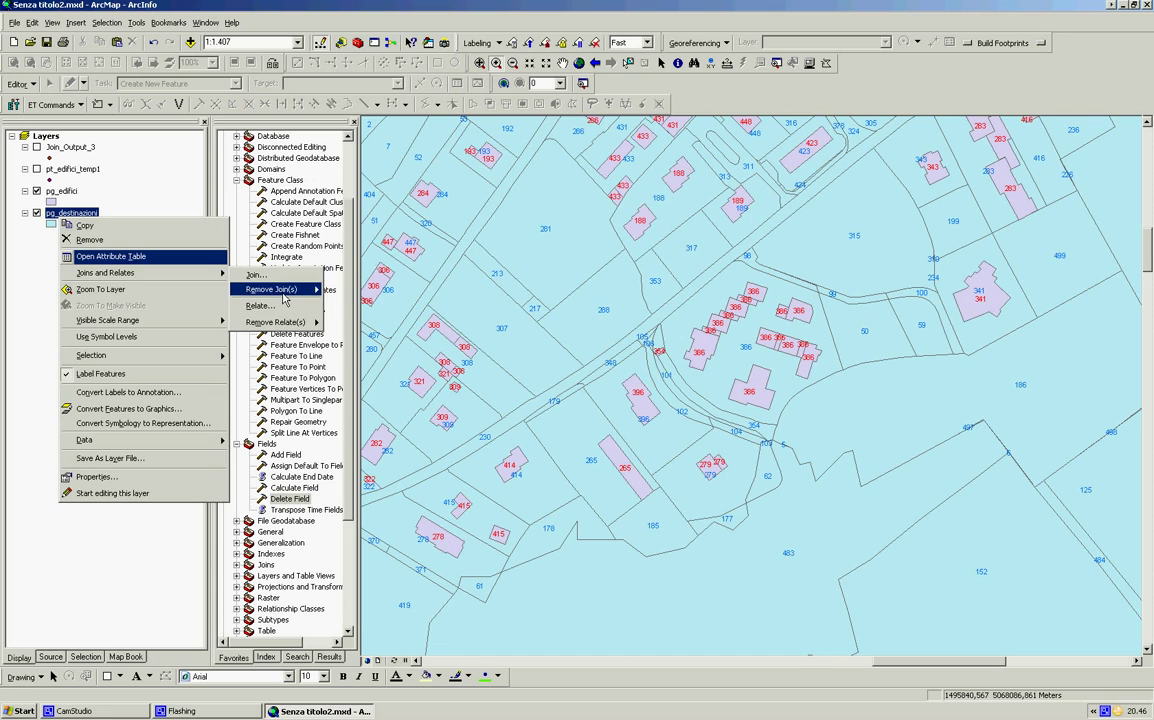
pyautogui.click(86, 194)
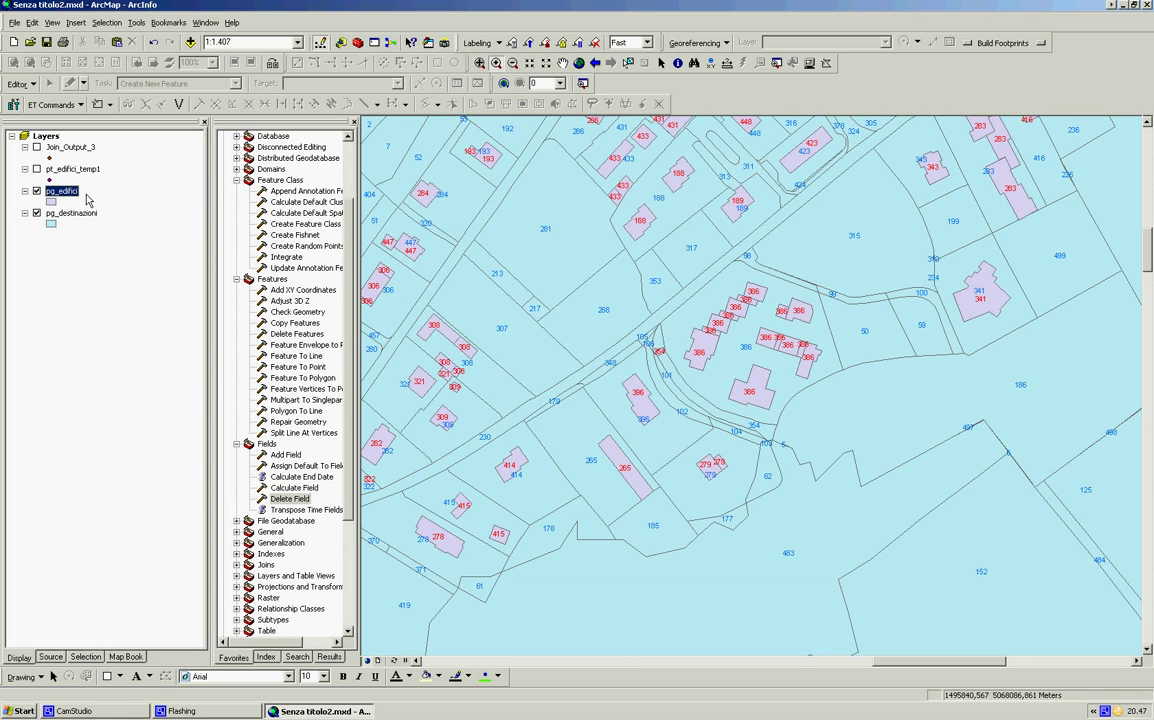
# Remove the pt_edifici_temp1 and Join_Output_3 layers from the map and save the map document
pyautogui.rightClick(68, 169)
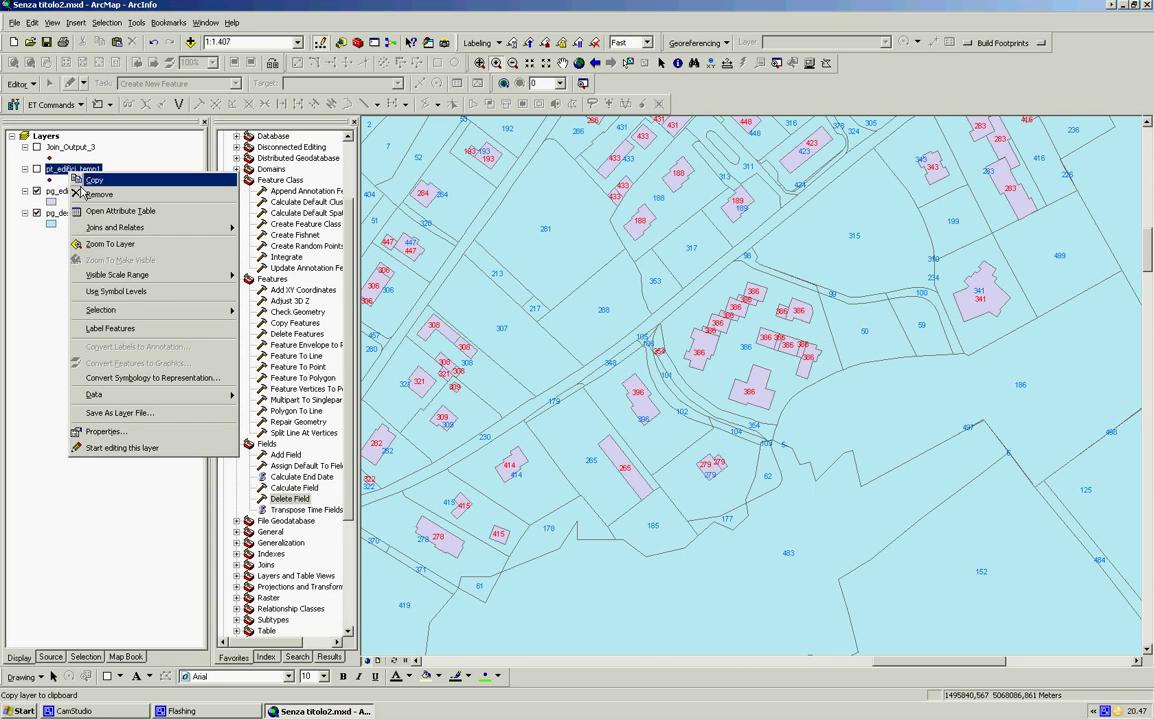
pyautogui.click(80, 180)
pyautogui.rightClick(72, 153)
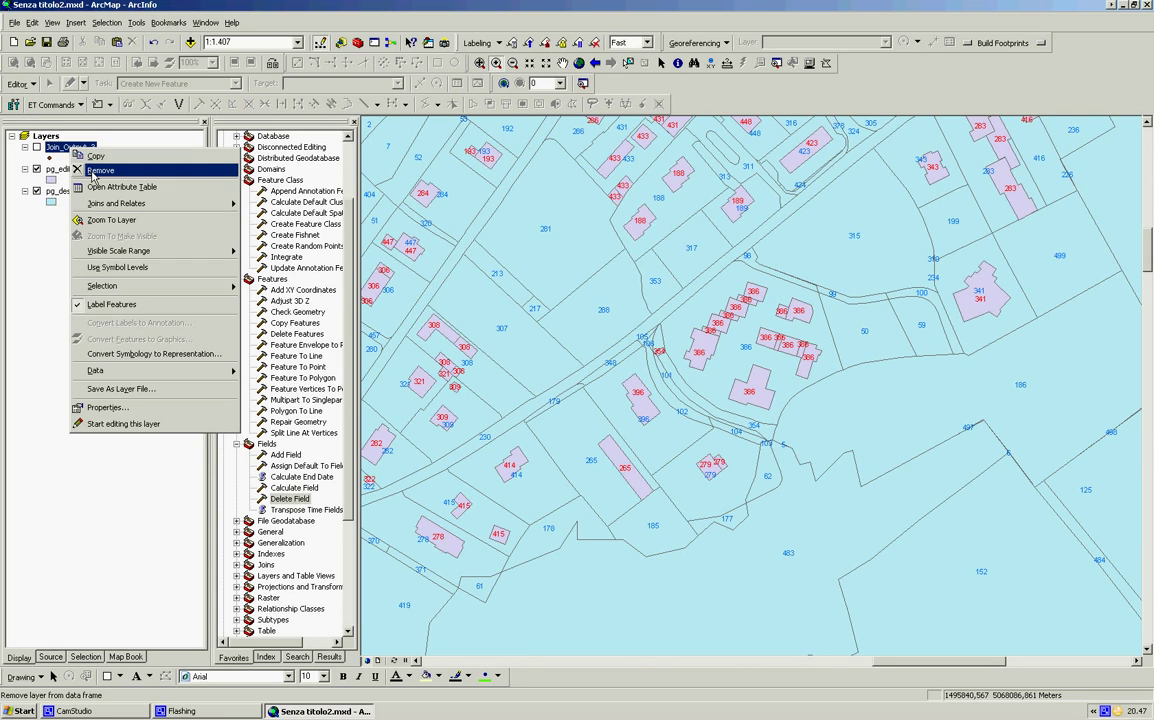
pyautogui.click(95, 170)
pyautogui.click(47, 44)
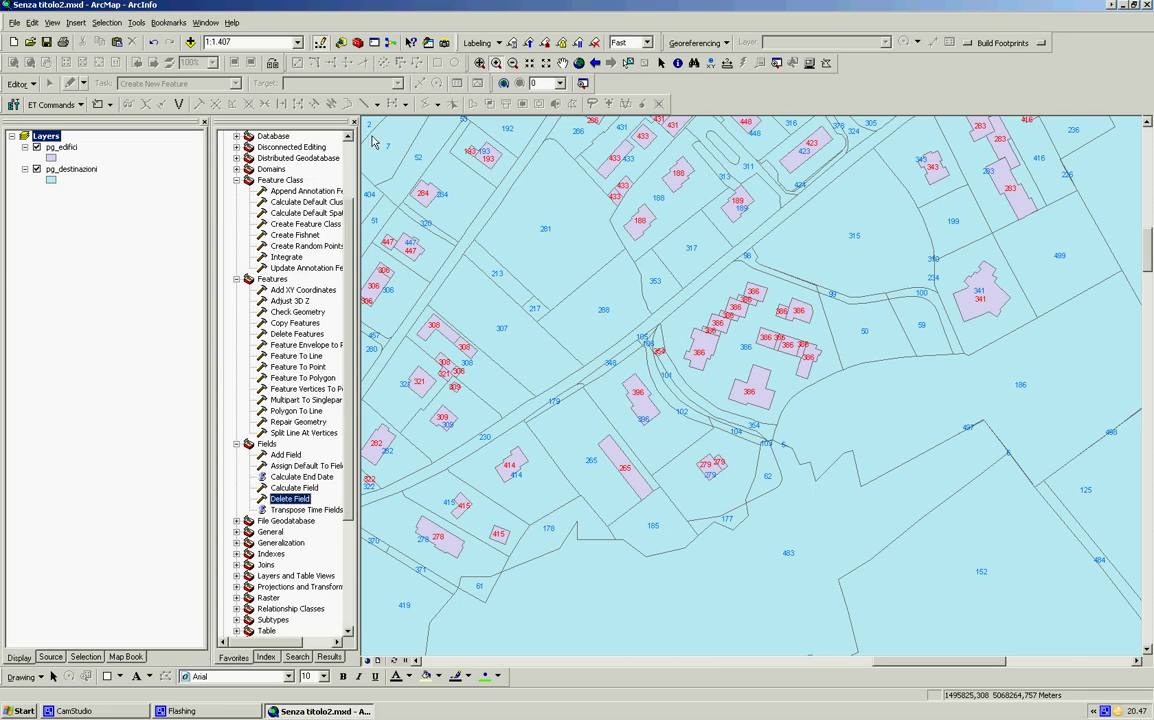
# Try to launch ArcCatalog from the map session
pyautogui.click(341, 43)
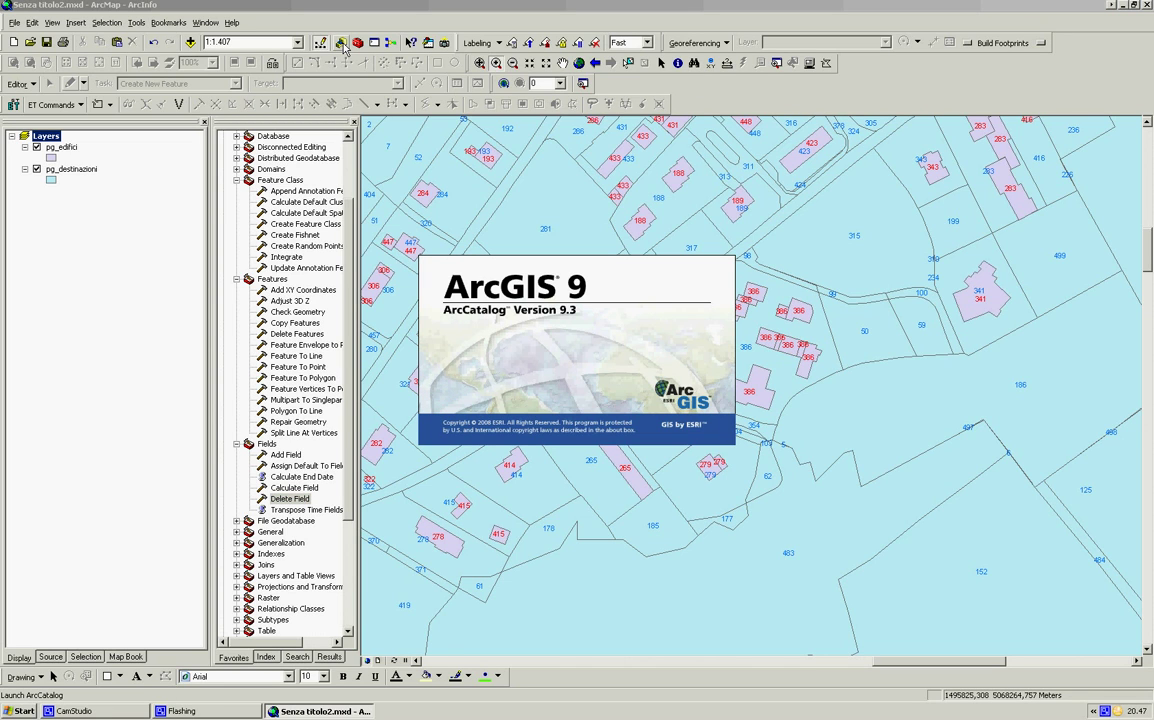
pyautogui.click(146, 711)
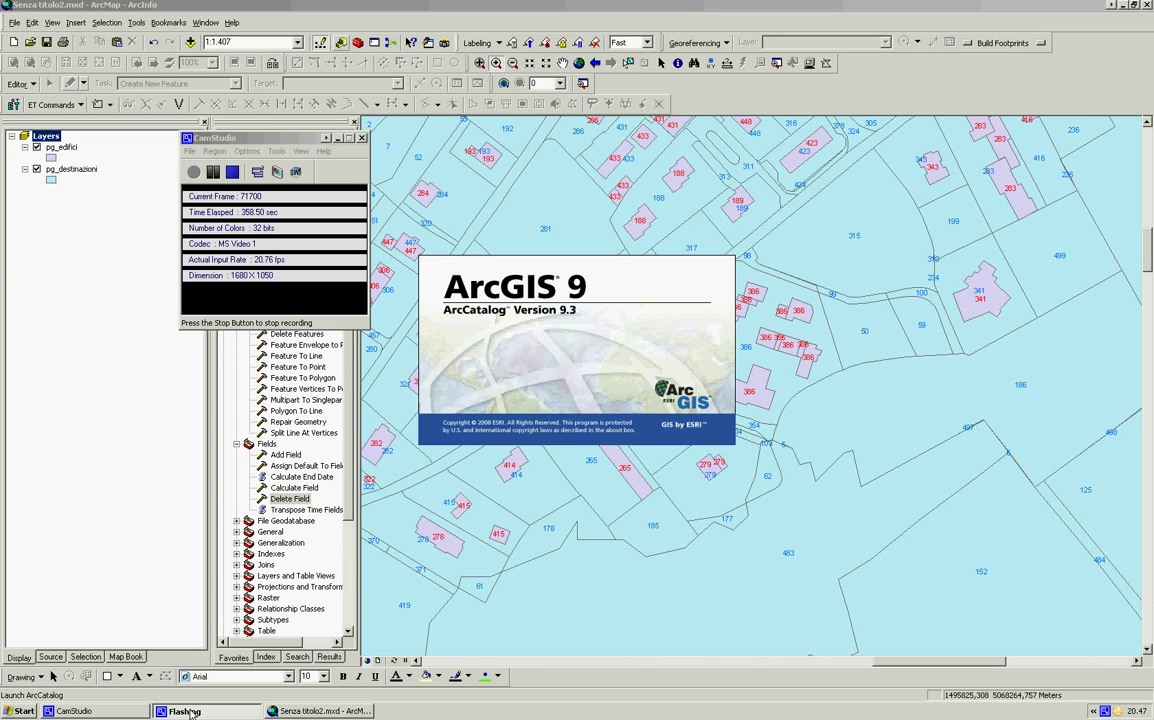
pyautogui.click(338, 139)
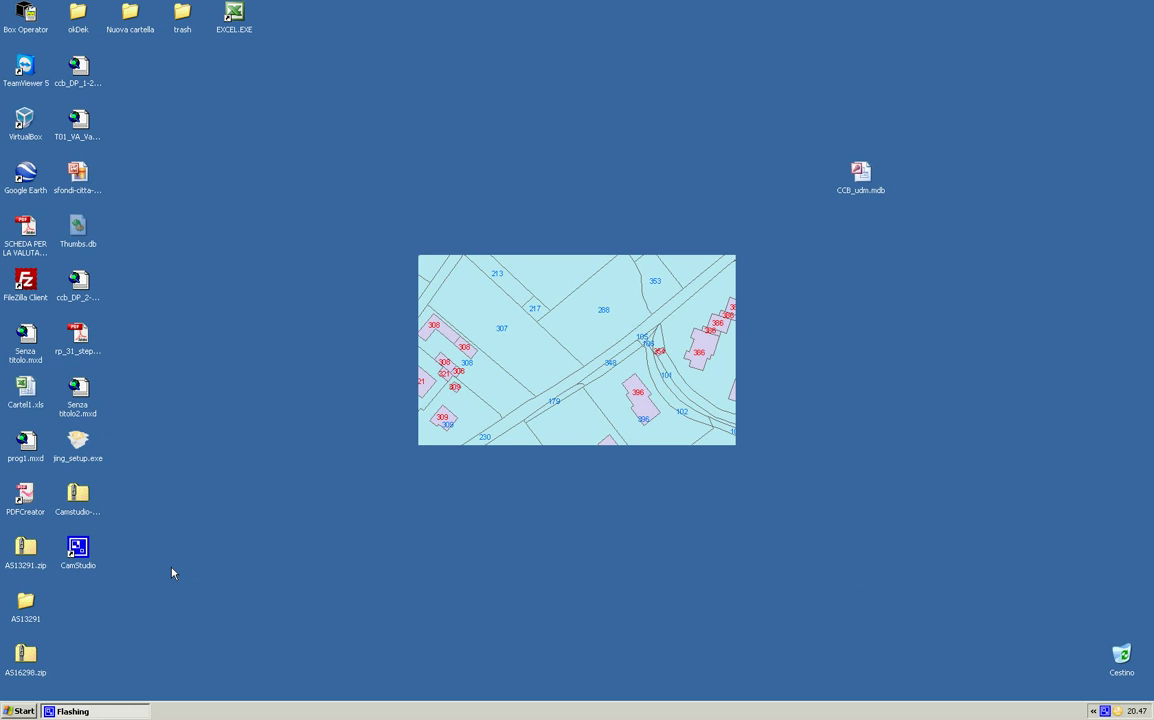
pyautogui.click(1093, 711)
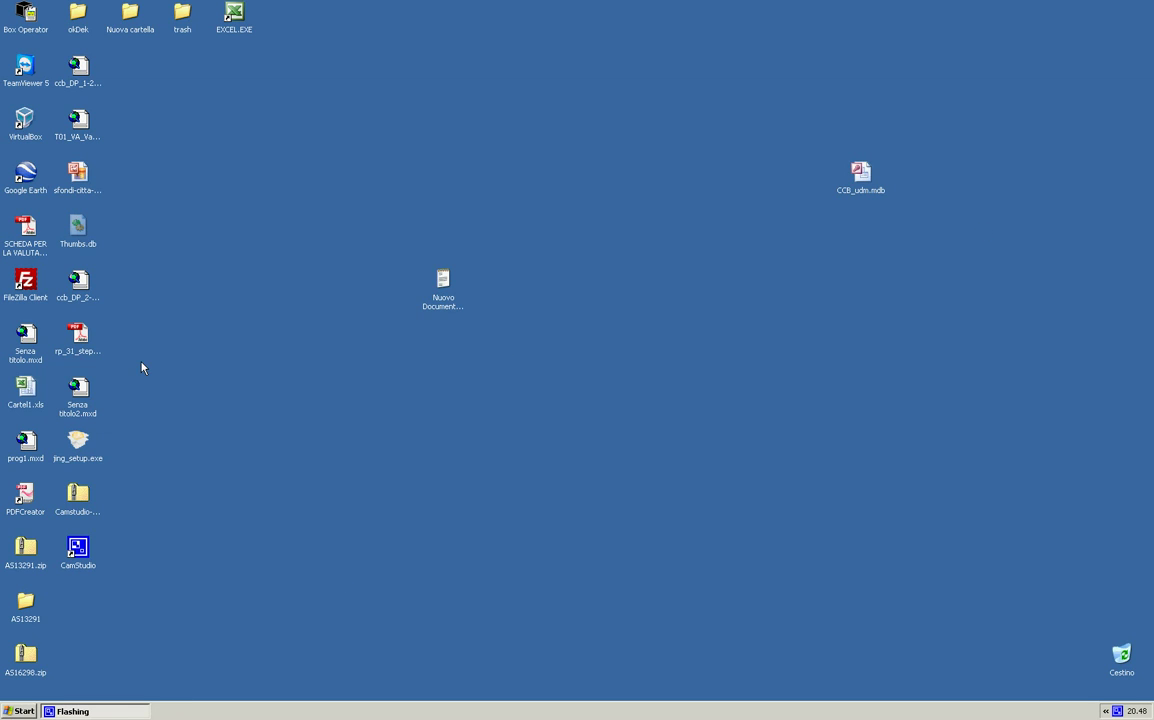
# Open the file explorer and browse to the lav network drive (Z:)
pyautogui.click(33, 712)
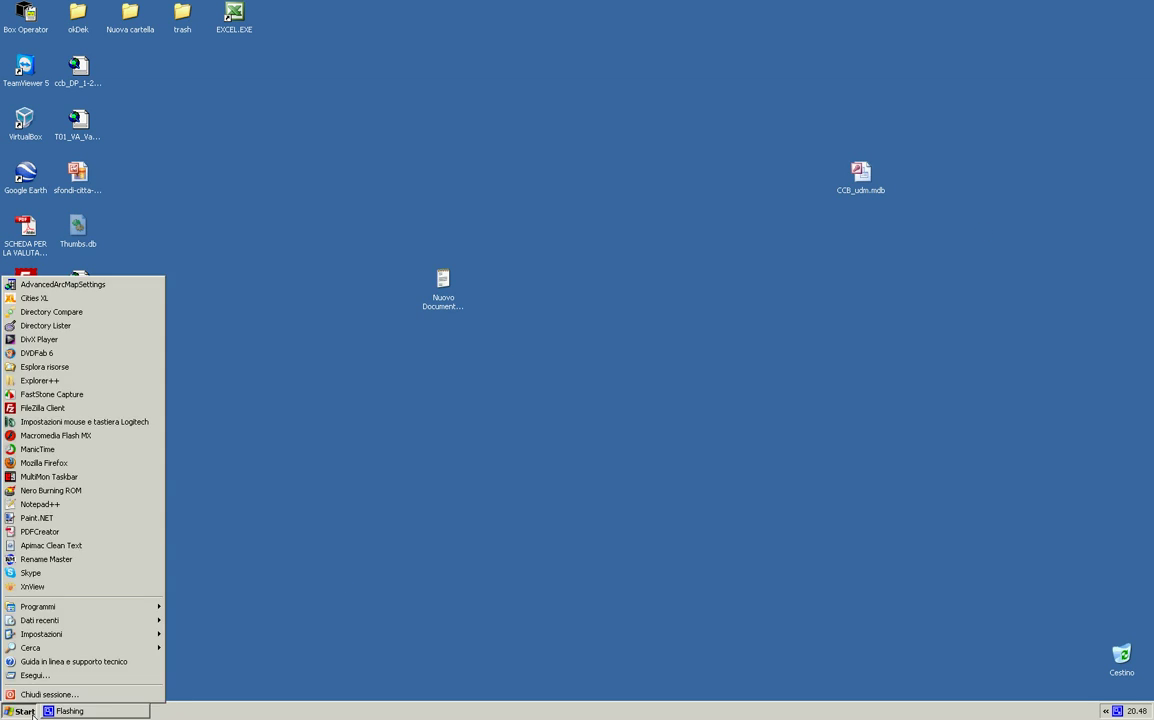
pyautogui.click(44, 368)
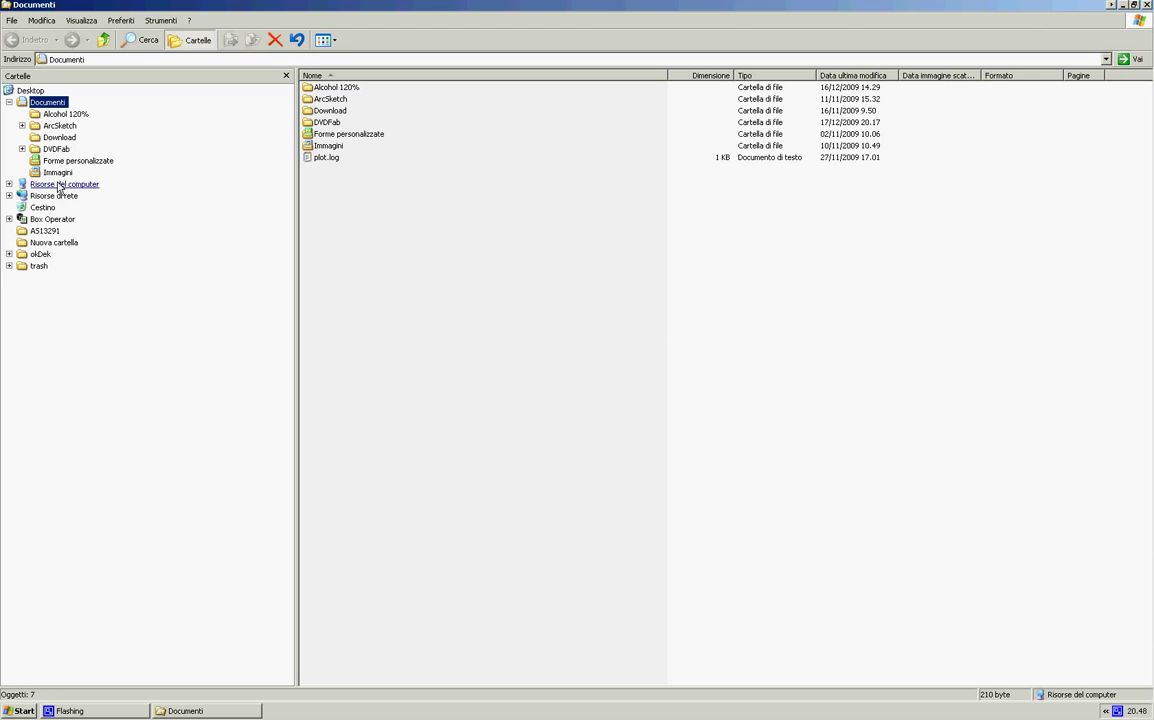
pyautogui.click(60, 184)
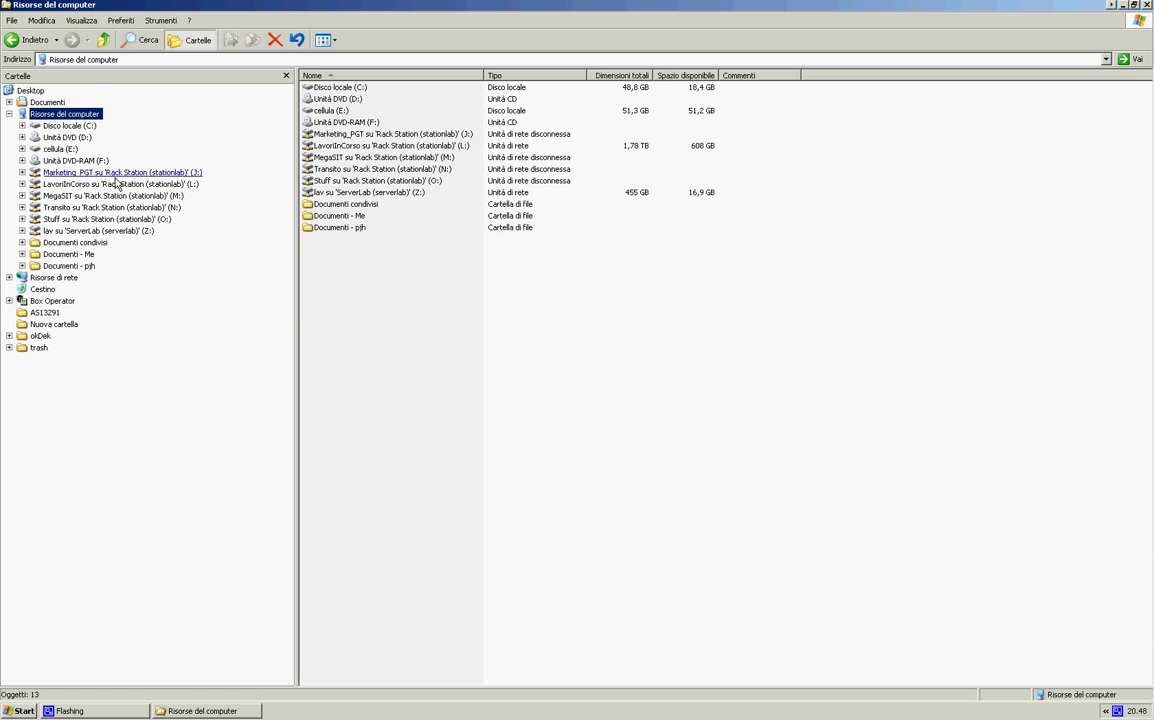
pyautogui.click(100, 231)
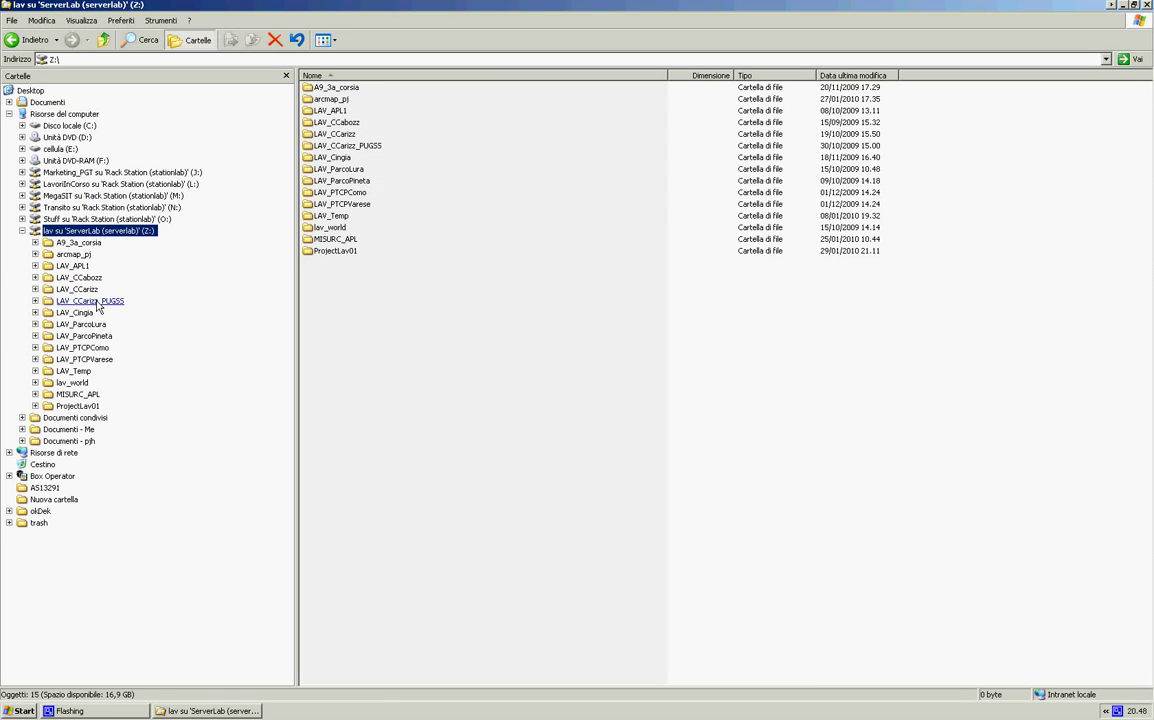
# Launch a new ArcMap session
pyautogui.click(22, 711)
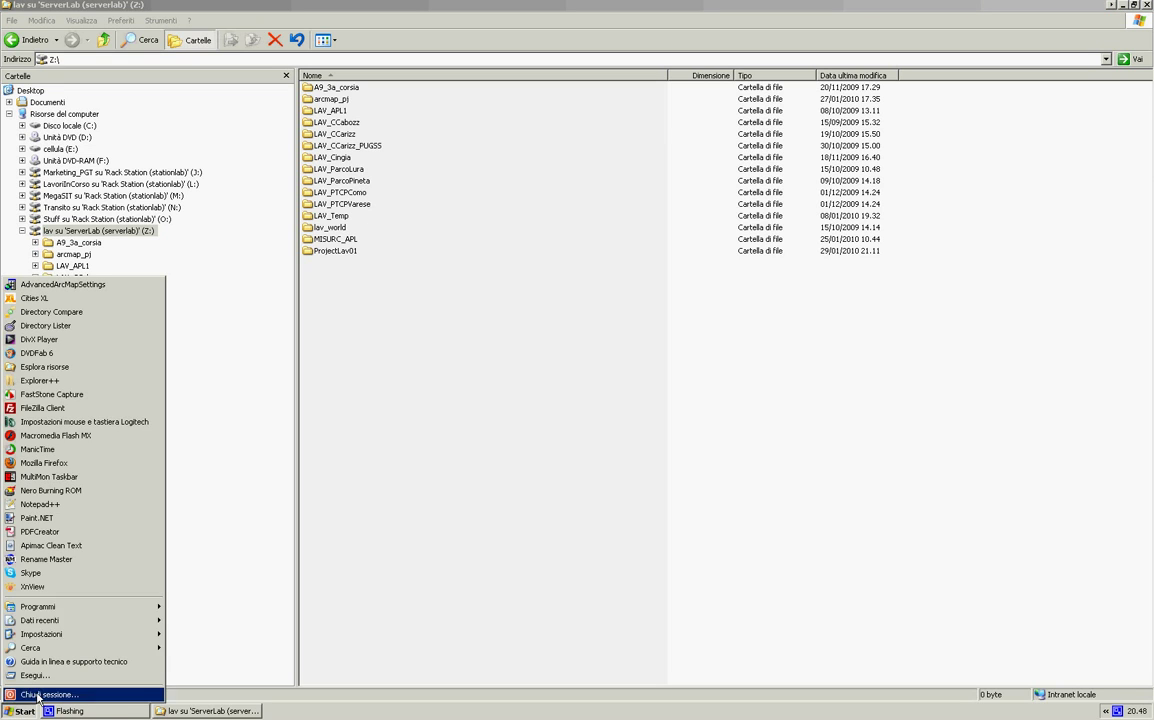
pyautogui.moveTo(96, 618)
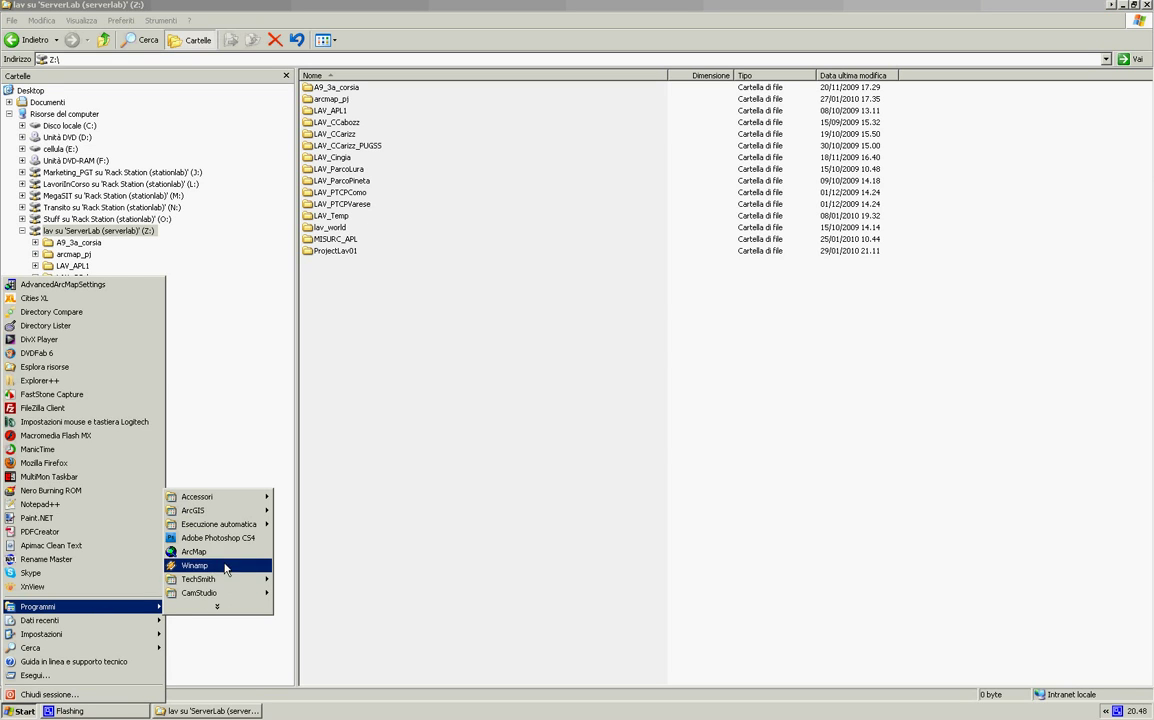
pyautogui.click(226, 557)
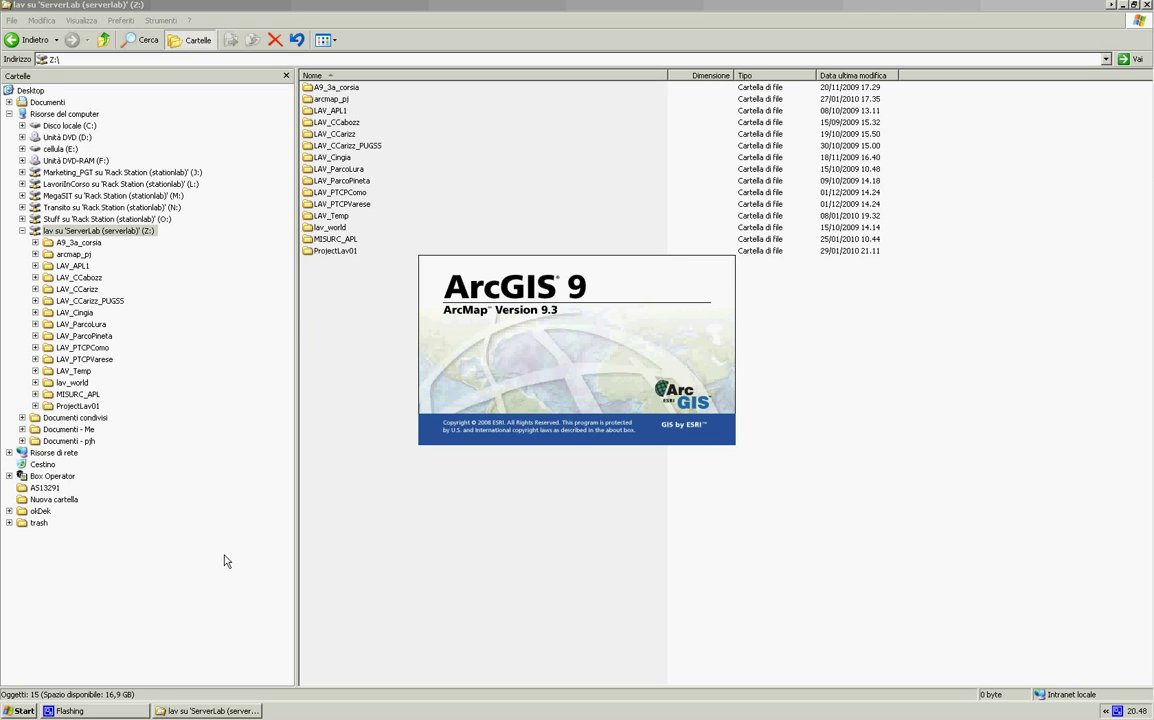
# Show the contents of the Desktop folder in the file explorer
pyautogui.click(30, 91)
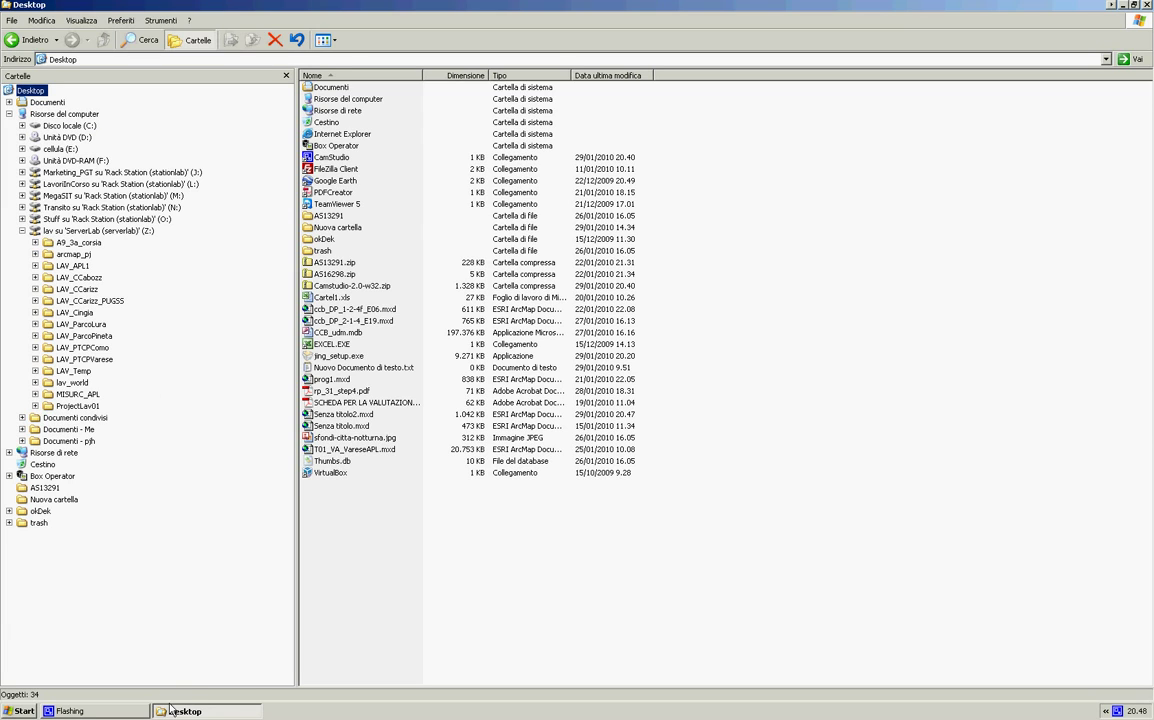
pyautogui.click(128, 716)
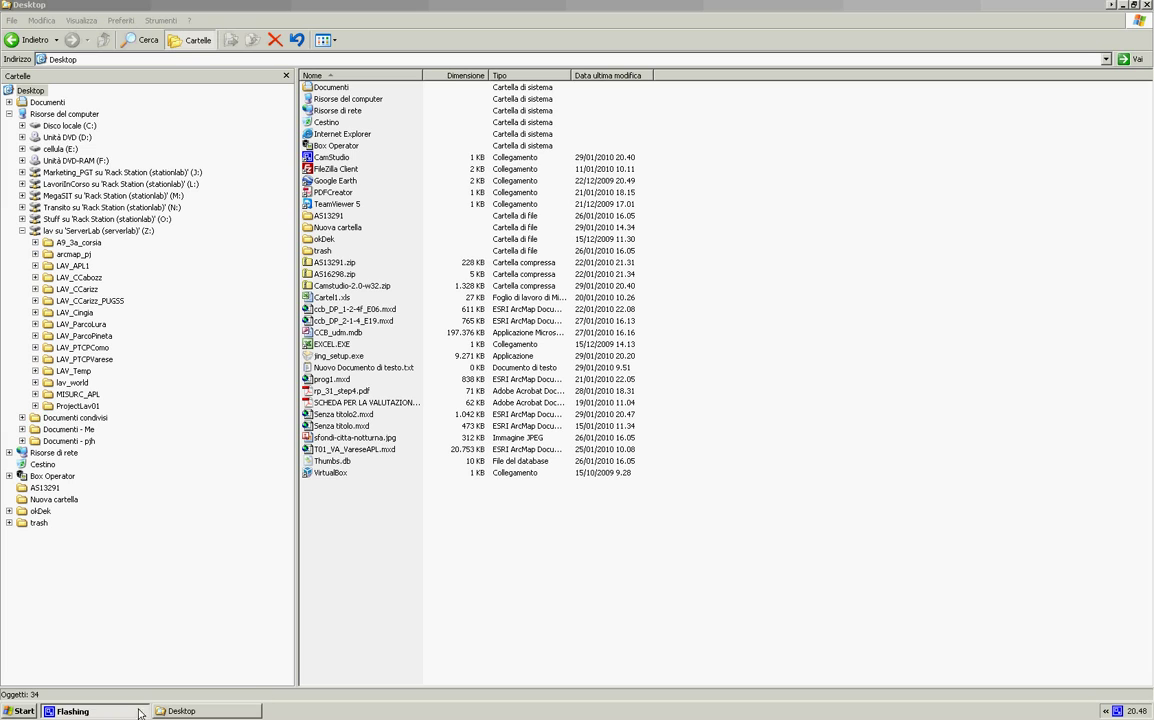
pyautogui.click(1118, 711)
pyautogui.click(1118, 711)
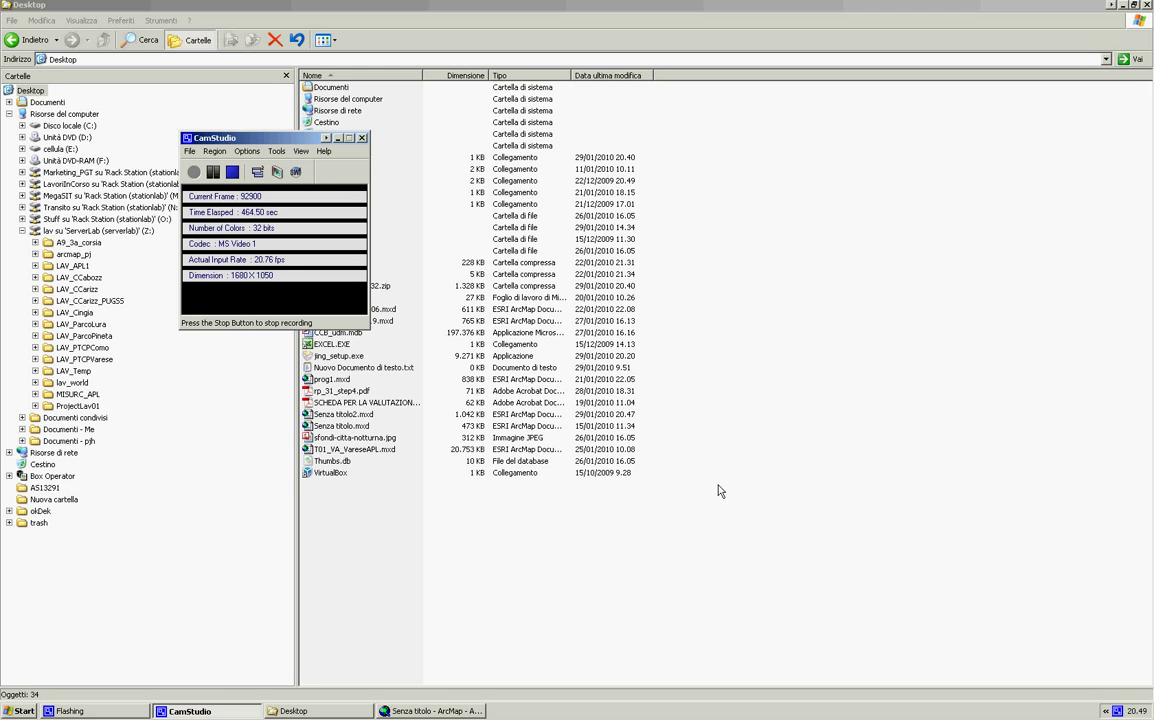
pyautogui.click(433, 540)
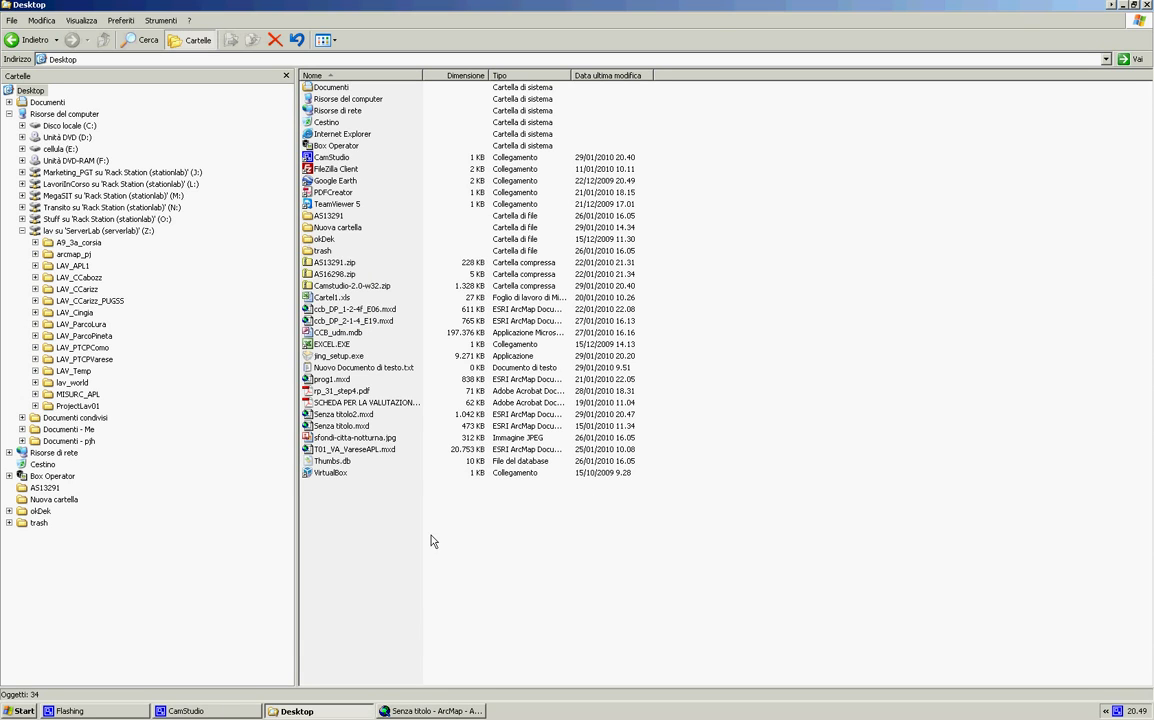
# Switch to the blank ArcMap session and close it
pyautogui.click(432, 711)
pyautogui.click(688, 454)
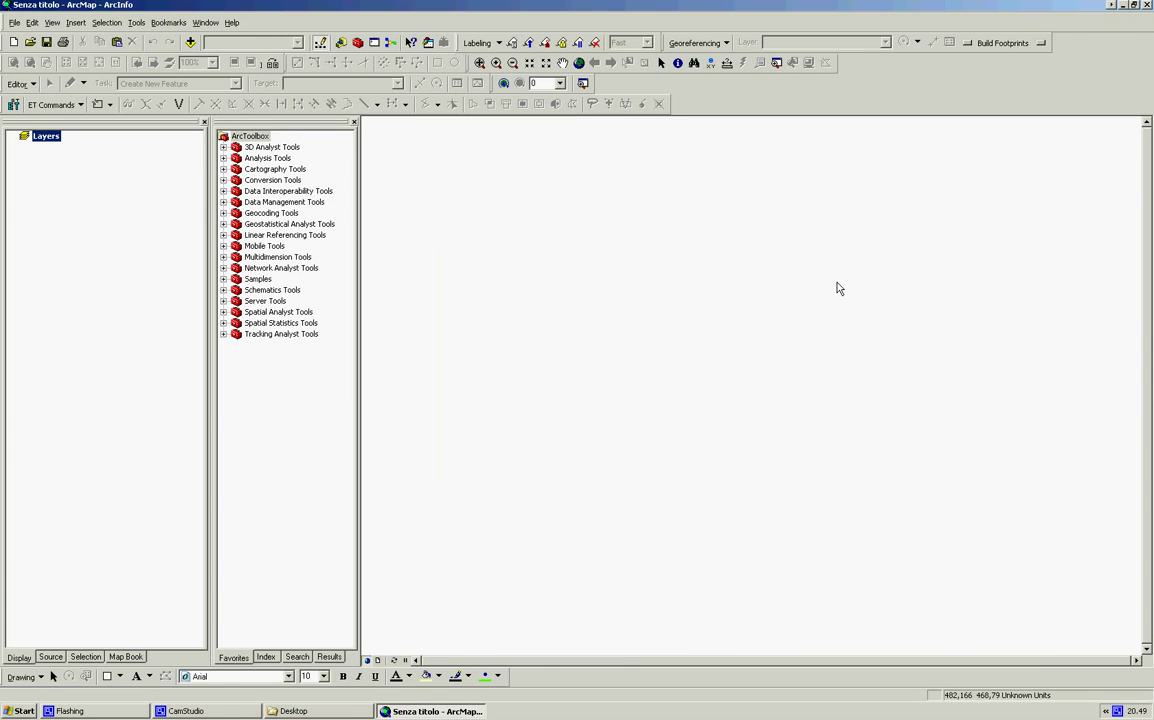
pyautogui.click(1148, 5)
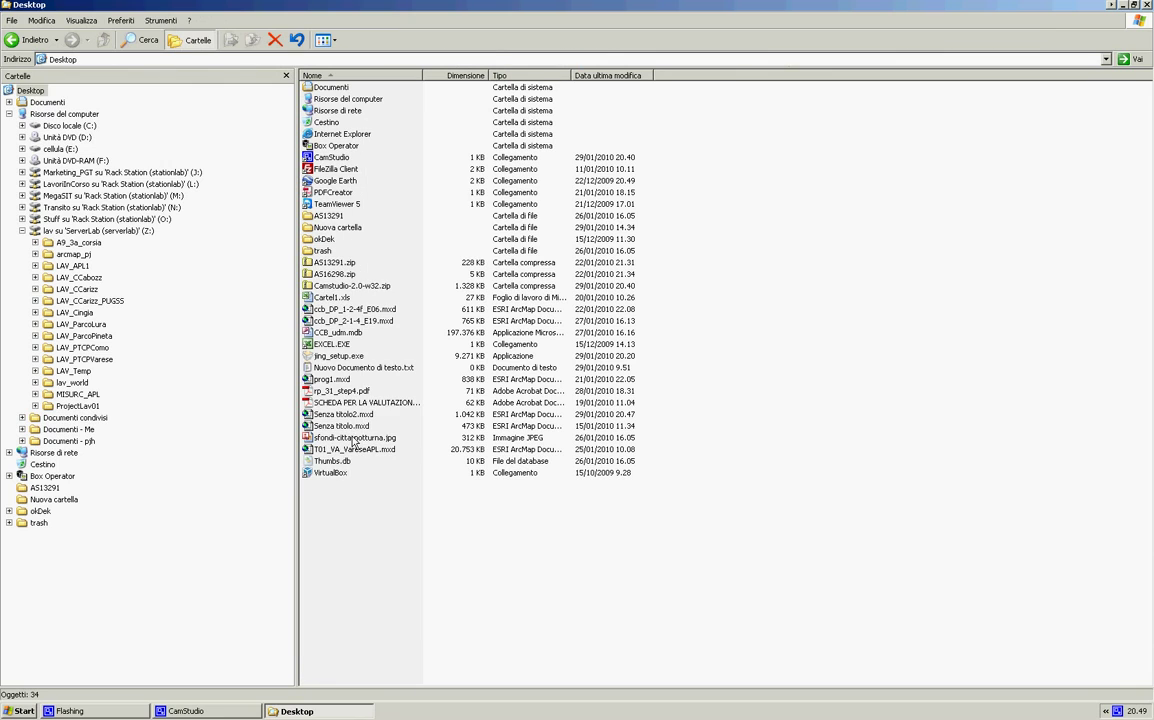
# Open the Senza titolo2.mxd map document and the sfondi-citta-notturna.jpg image from the Desktop folder
pyautogui.doubleClick(345, 415)
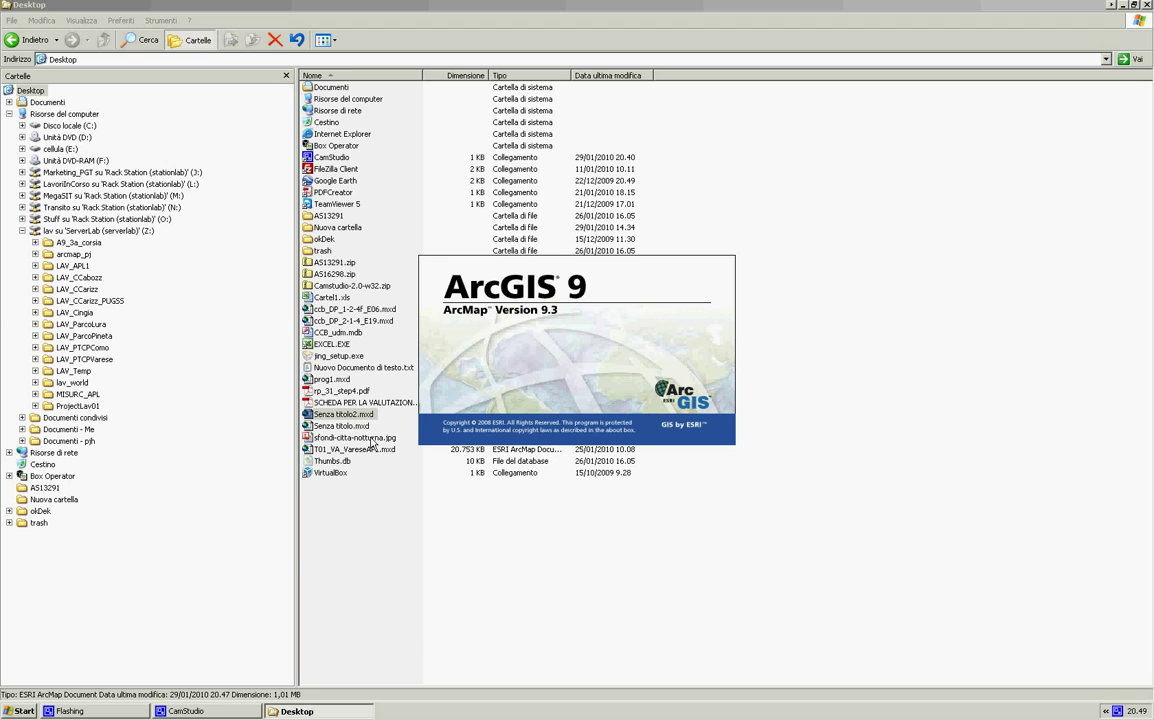
pyautogui.doubleClick(370, 438)
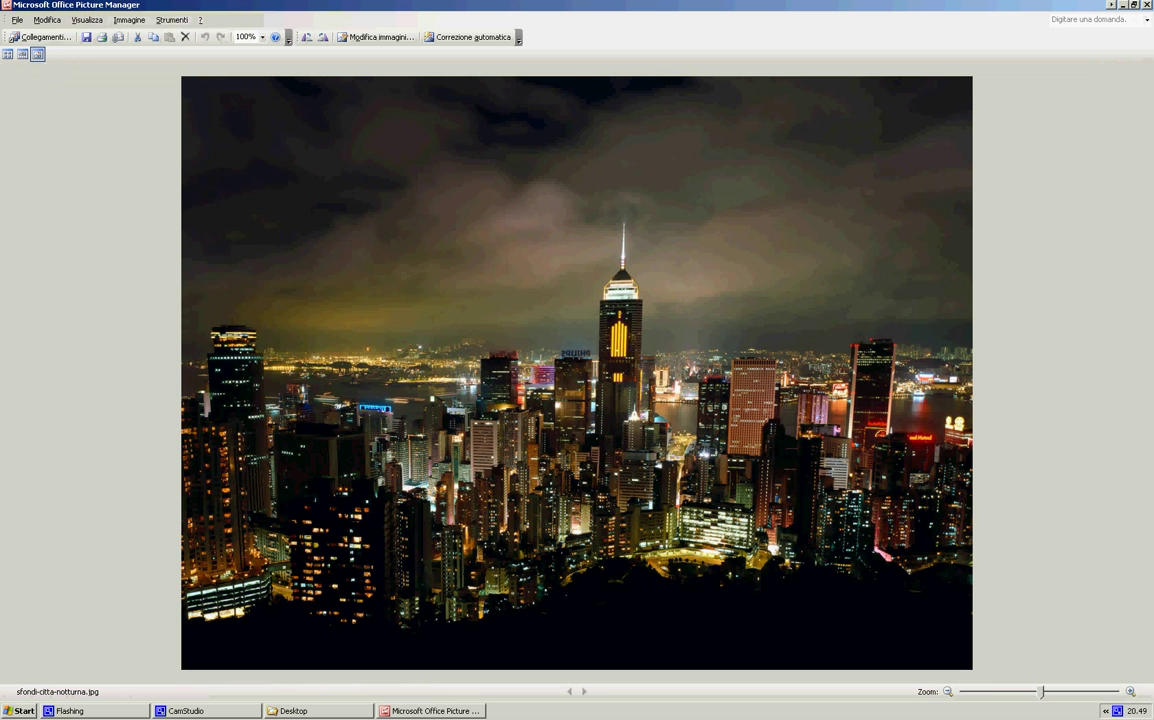
# Close the city night image and bring up the Senza titolo2.mxd map in ArcMap
pyautogui.click(1147, 6)
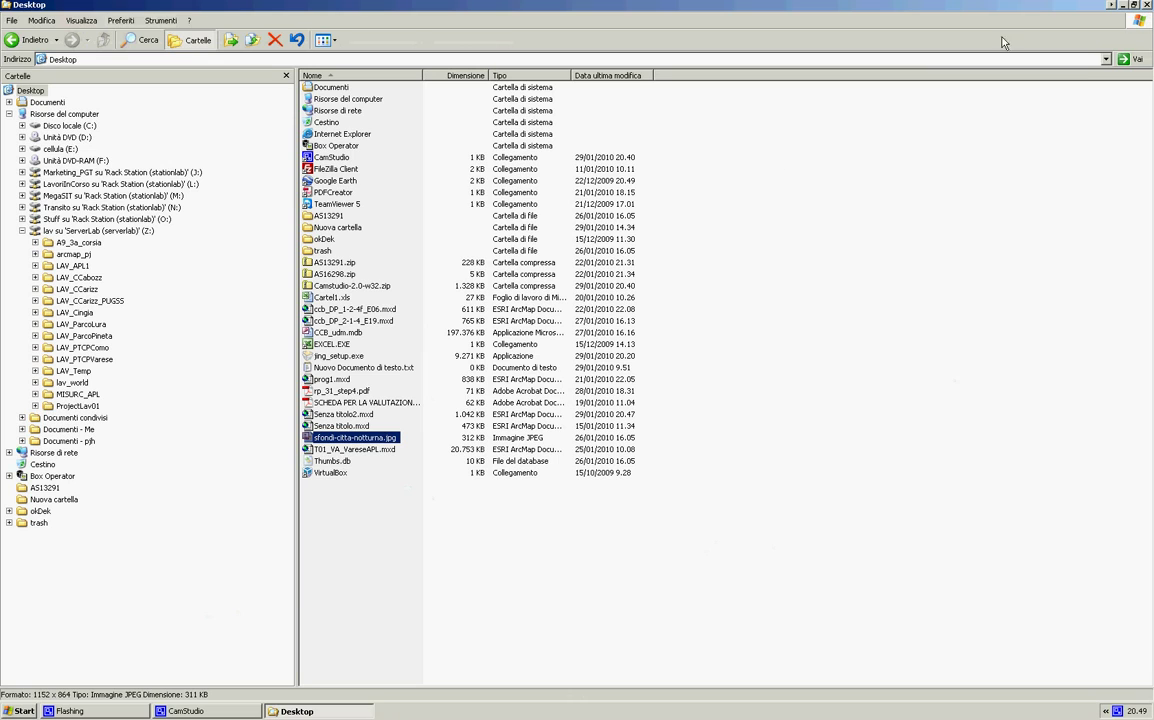
pyautogui.click(221, 716)
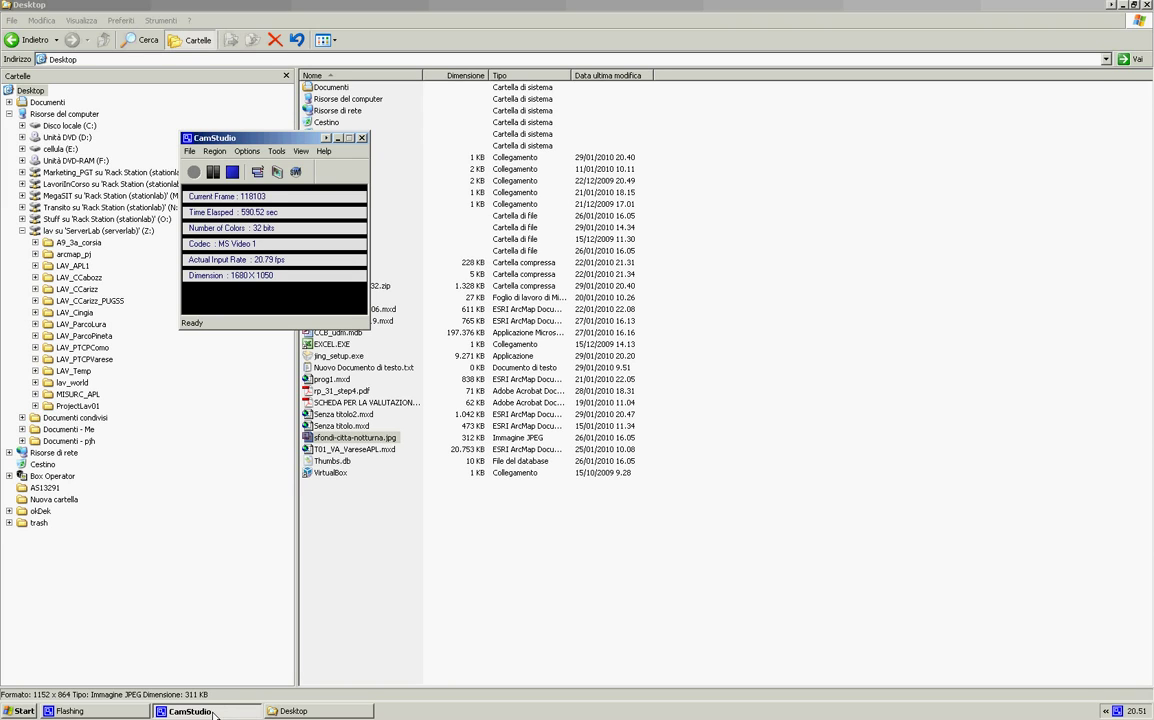
pyautogui.click(1124, 5)
pyautogui.click(577, 371)
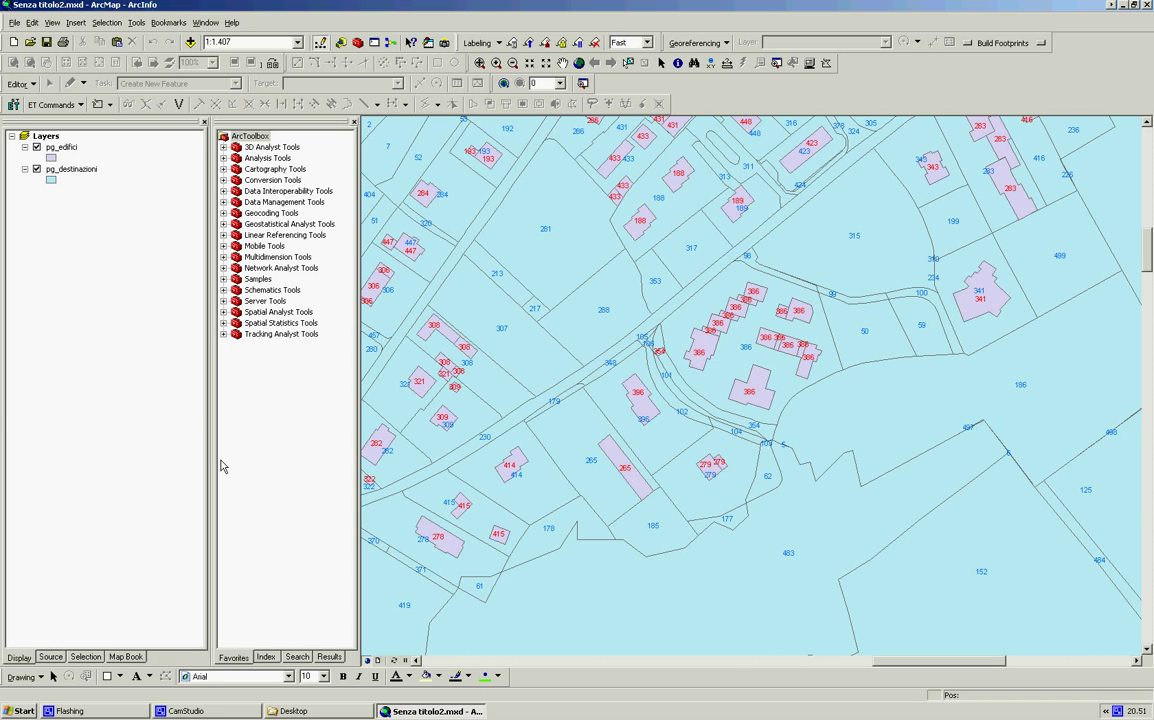
# Delete the cod_pert_j field from the pg_edifici attribute table and confirm the deletion
pyautogui.rightClick(57, 142)
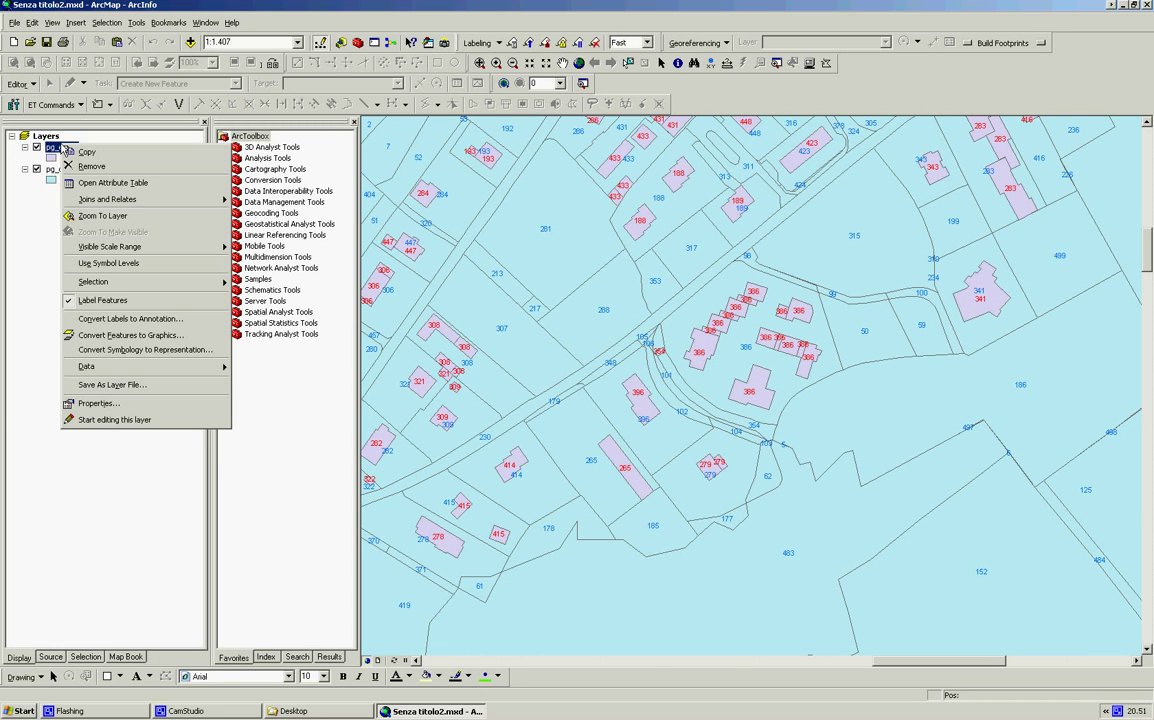
pyautogui.rightClick(57, 170)
pyautogui.click(60, 170)
pyautogui.rightClick(60, 147)
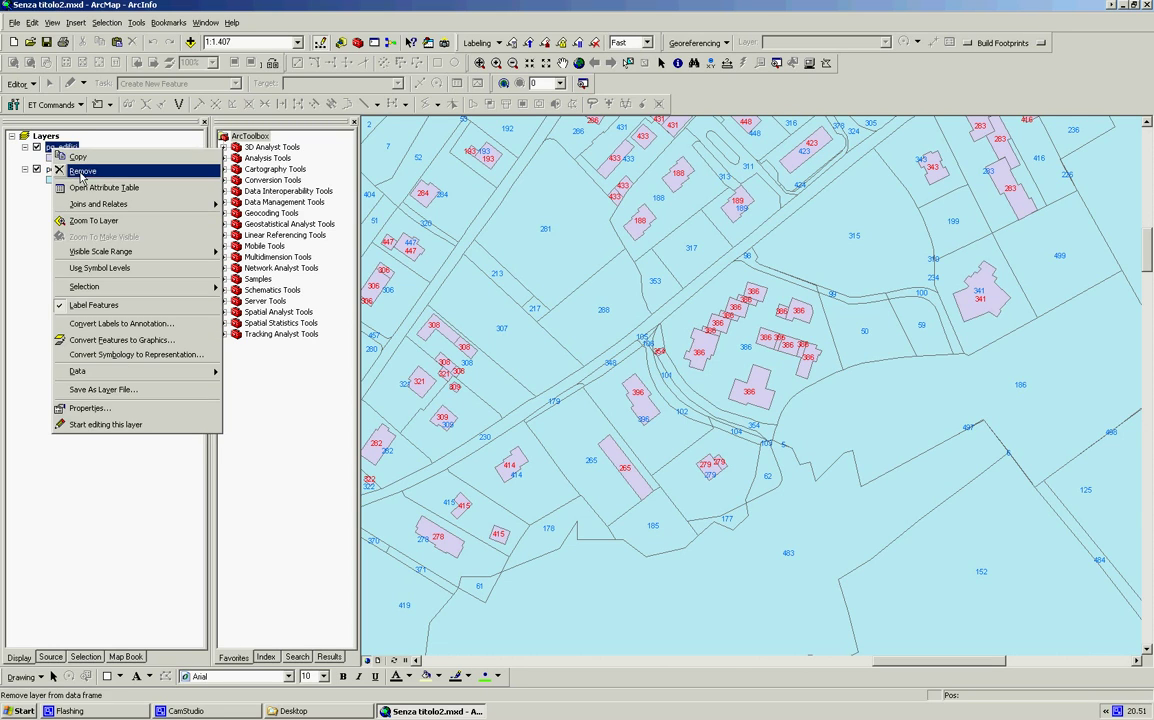
pyautogui.click(88, 186)
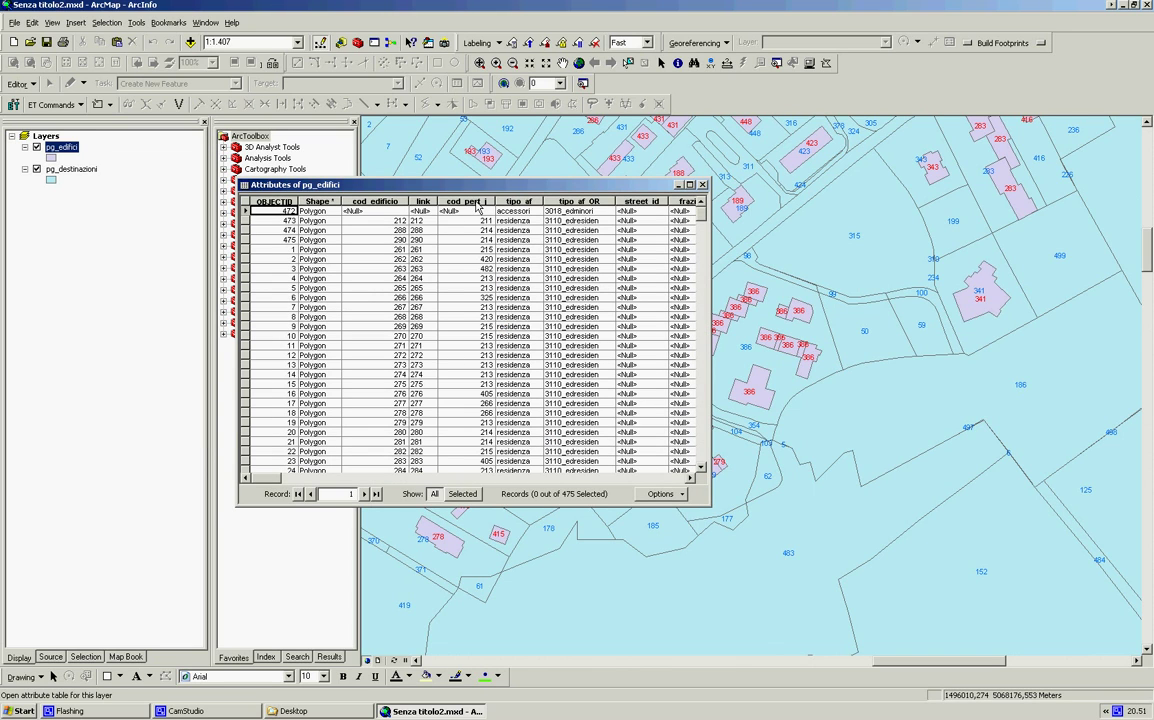
pyautogui.click(478, 203)
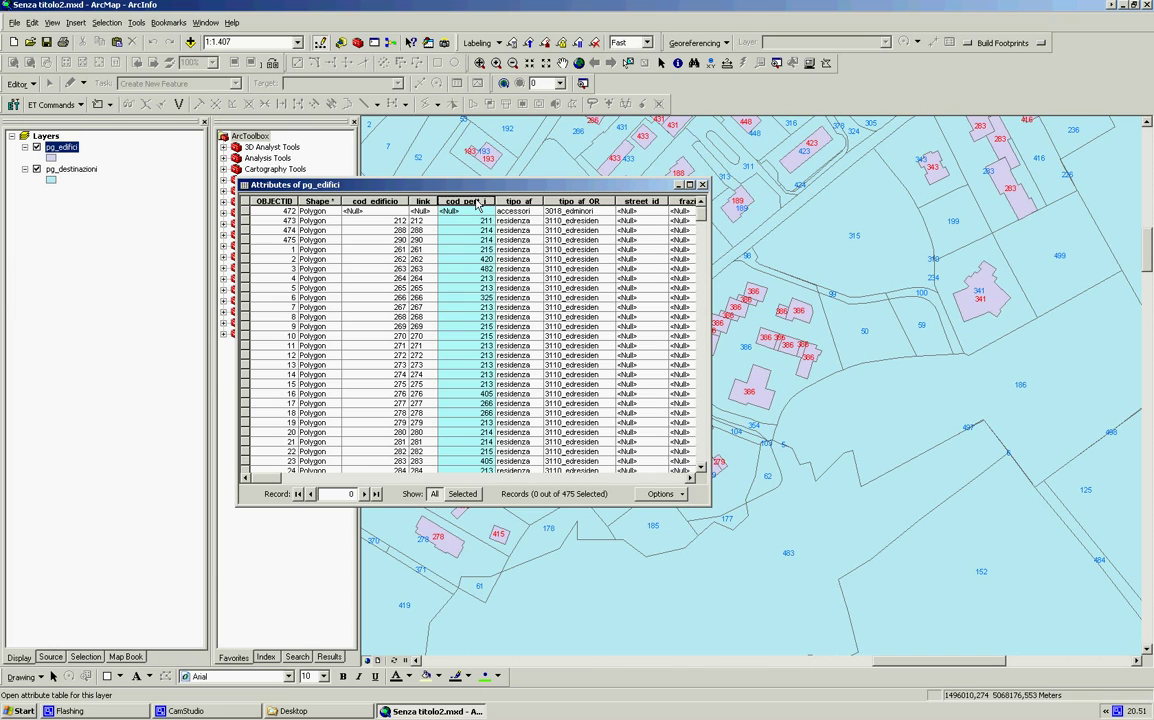
pyautogui.rightClick(478, 203)
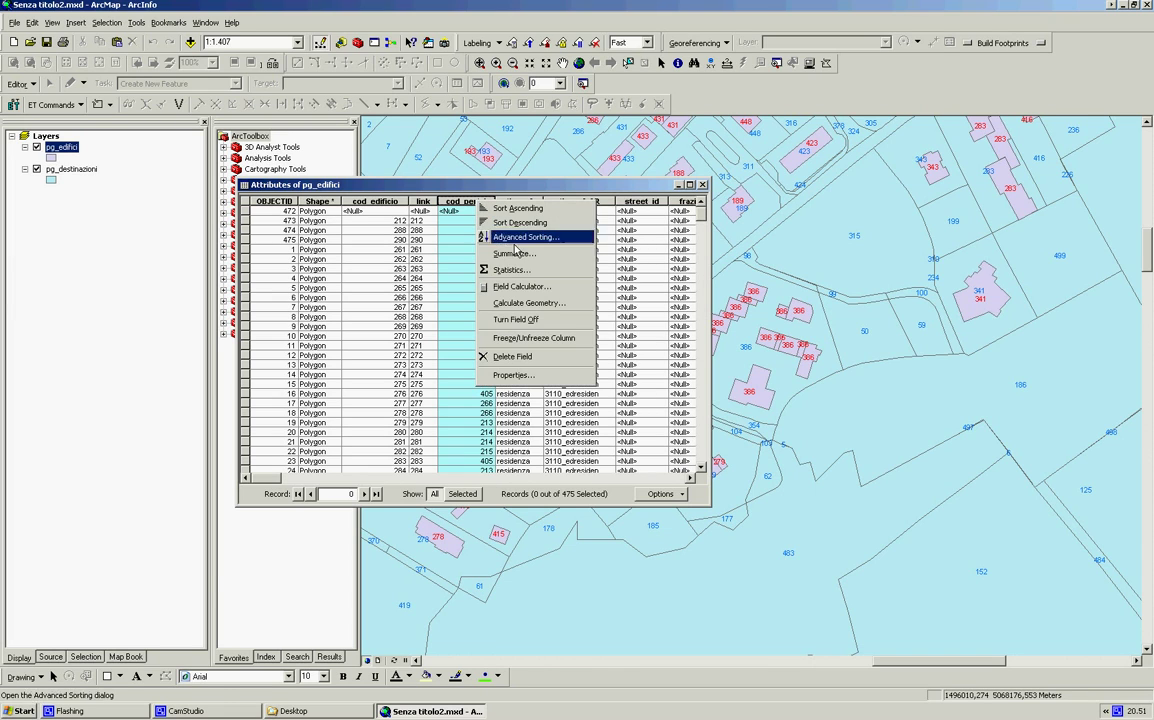
pyautogui.click(535, 357)
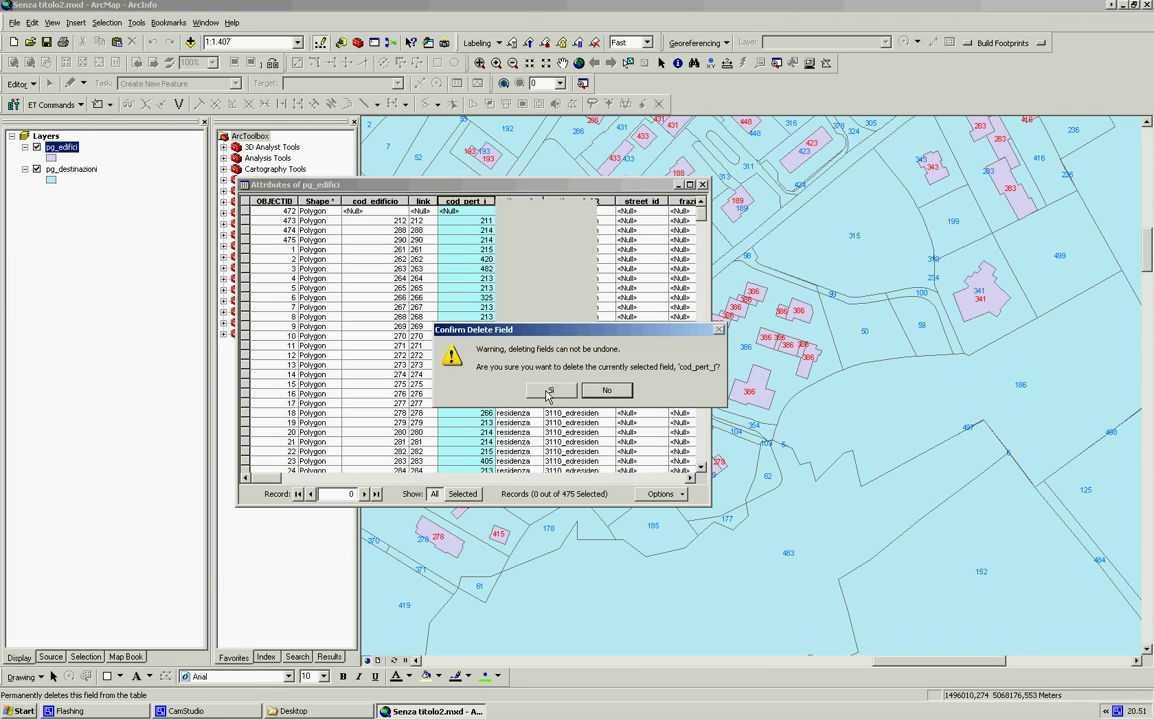
pyautogui.press('Return')
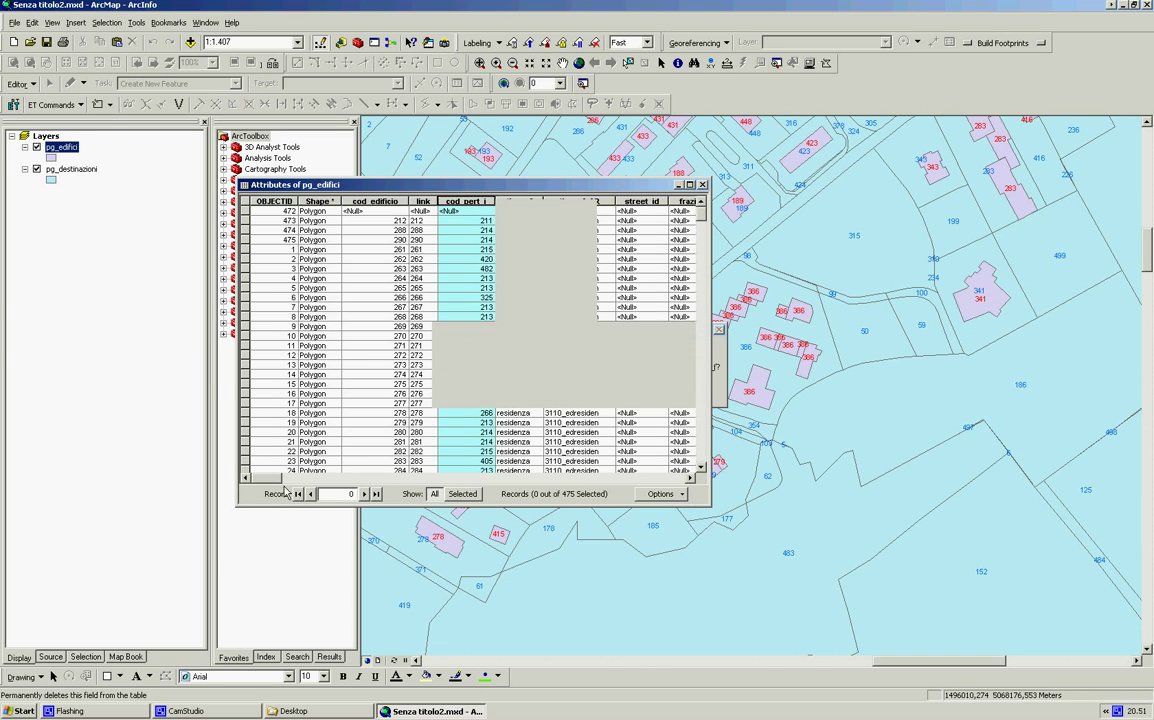
# Check the last columns of the pg_edifici attribute table, close it, then save the map document and exit ArcMap
pyautogui.moveTo(272, 480); pyautogui.dragTo(684, 482)
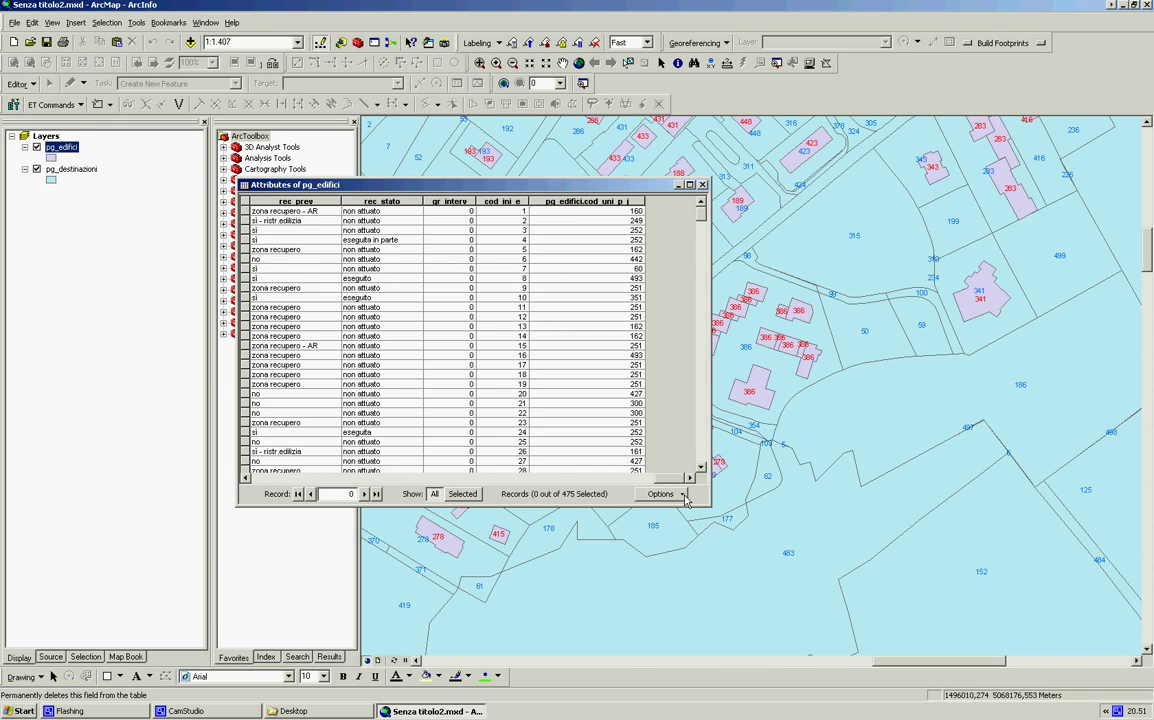
pyautogui.click(702, 184)
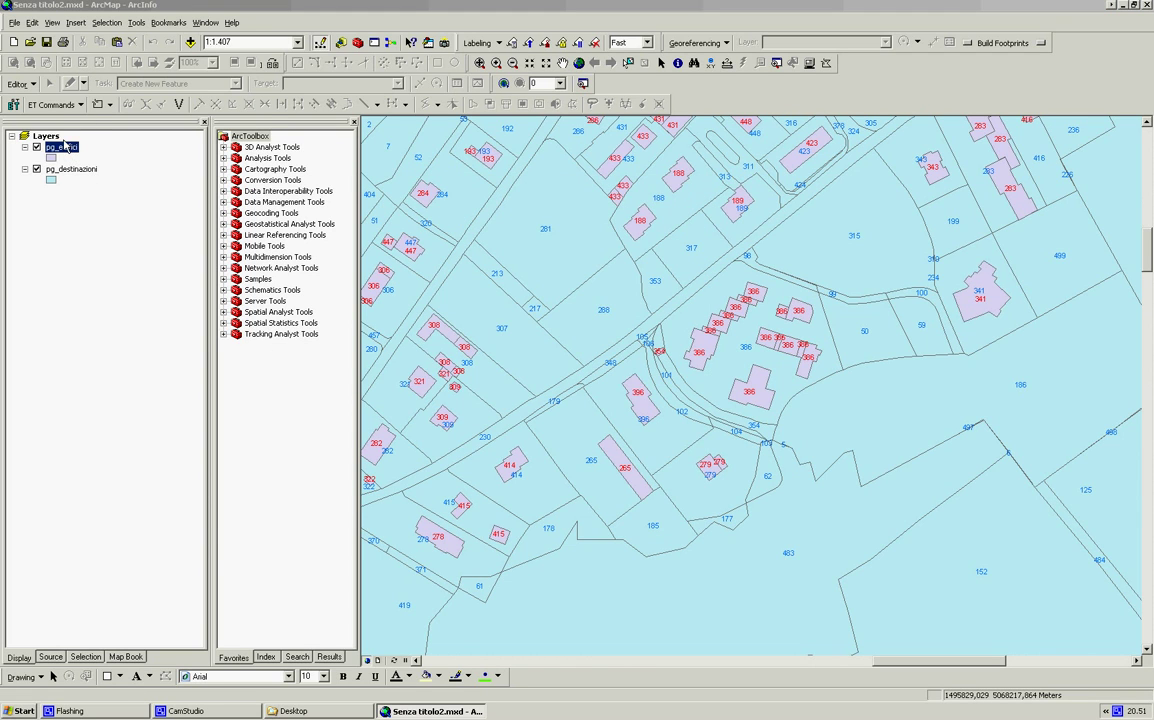
pyautogui.click(285, 32)
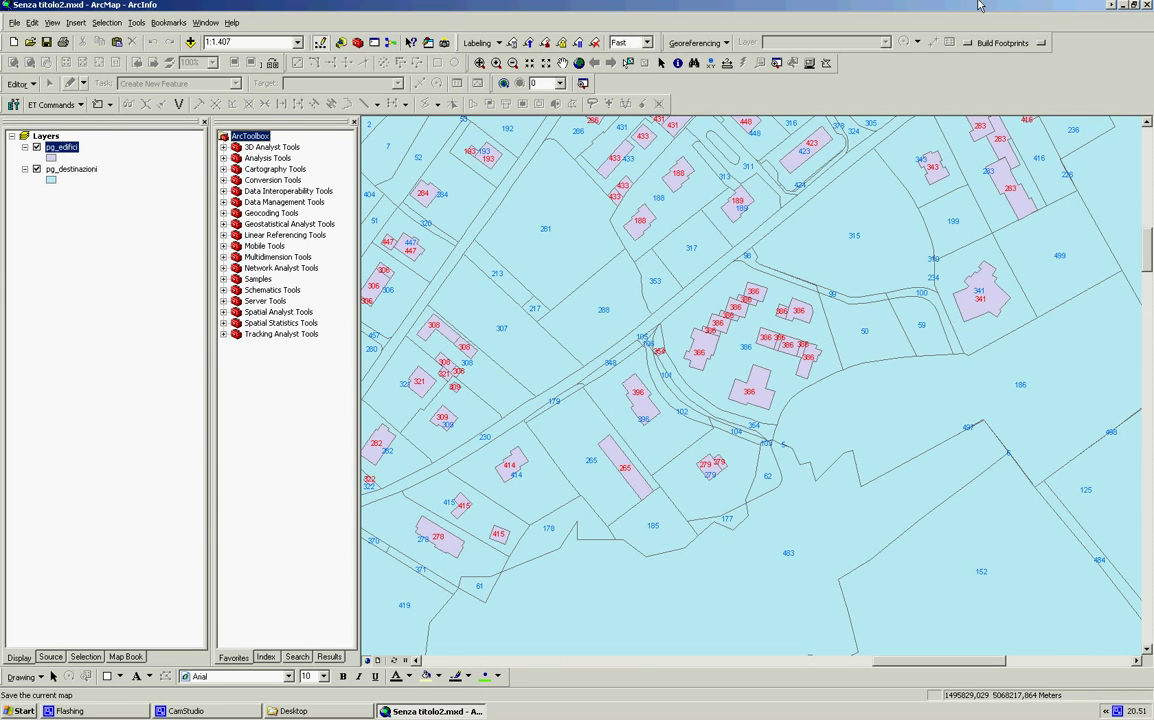
pyautogui.click(1145, 5)
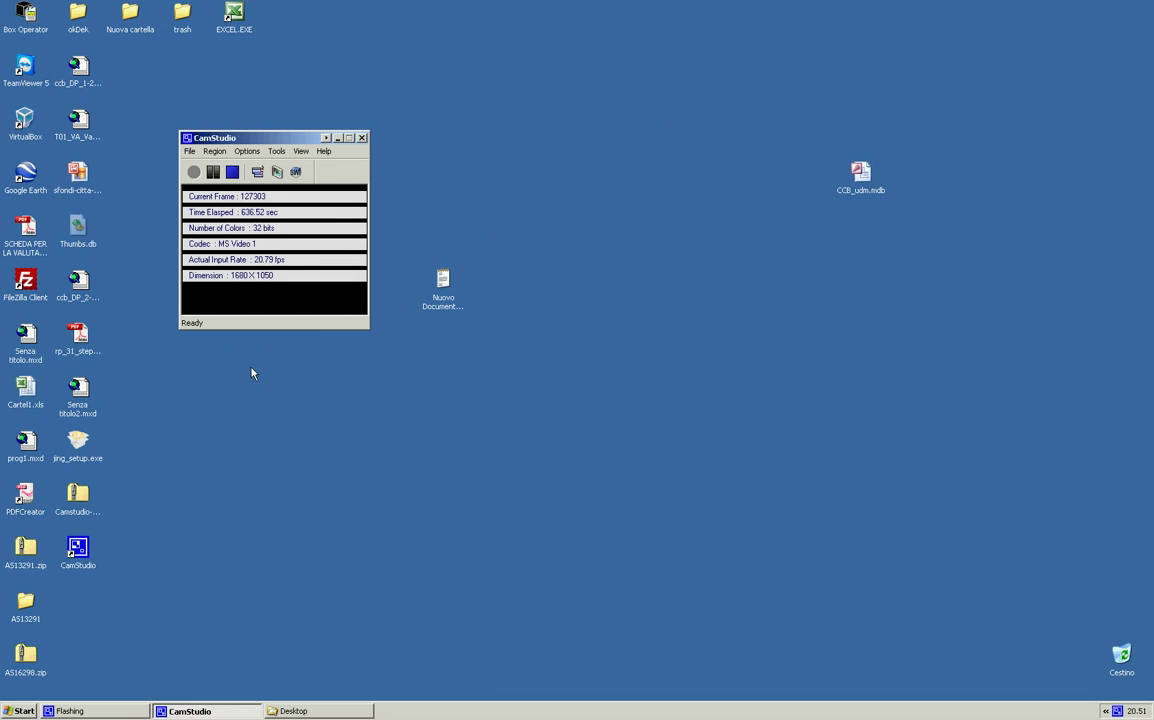
# Switch to the file explorer, browse to Z:\LAV_CCabozz\elab\gdb and open CCB_udm.mdb in Microsoft Access
pyautogui.click(289, 714)
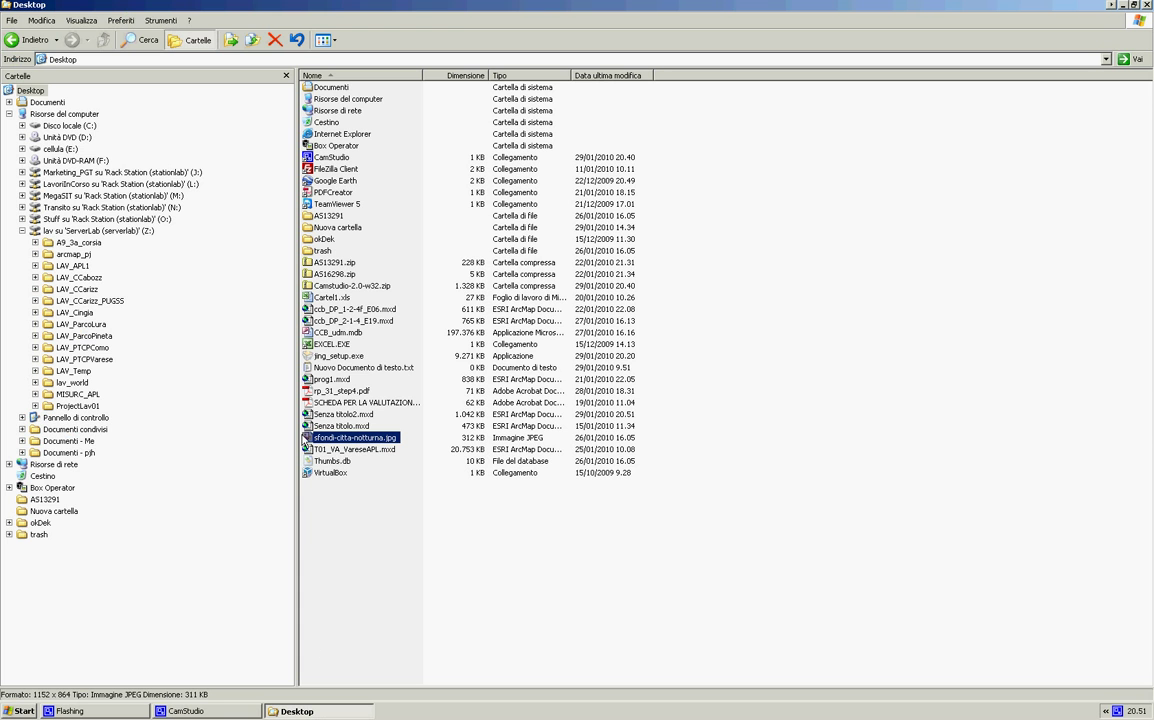
pyautogui.click(90, 279)
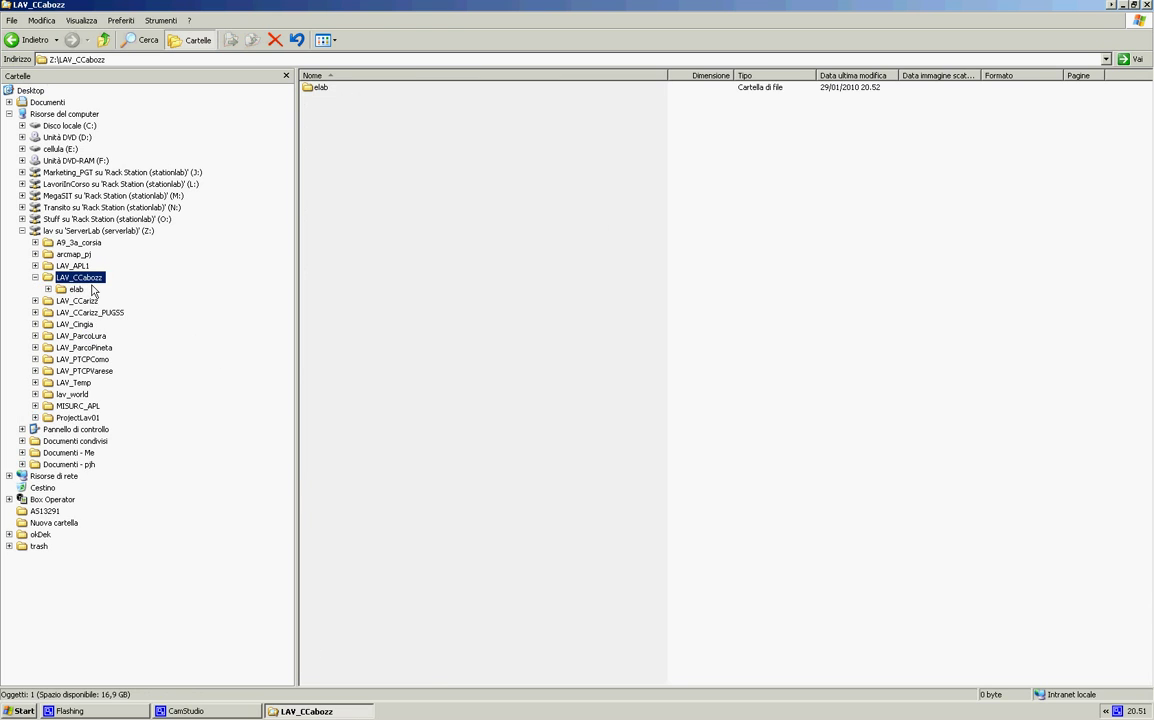
pyautogui.click(76, 289)
pyautogui.click(93, 301)
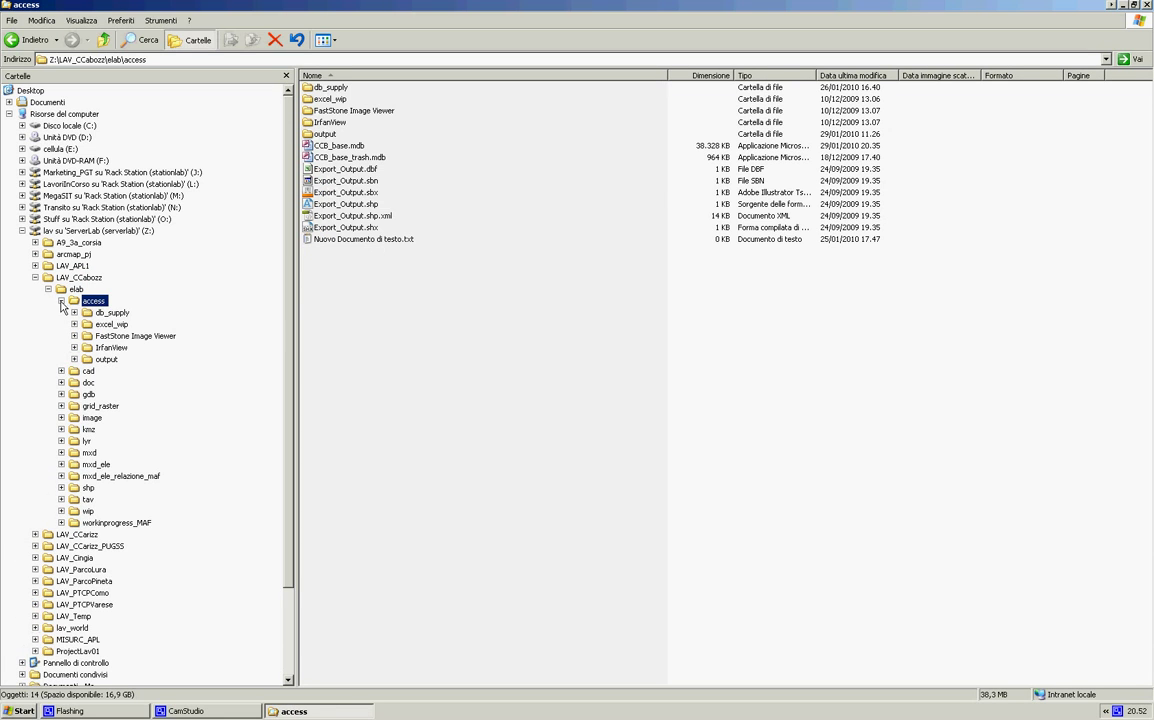
pyautogui.click(89, 336)
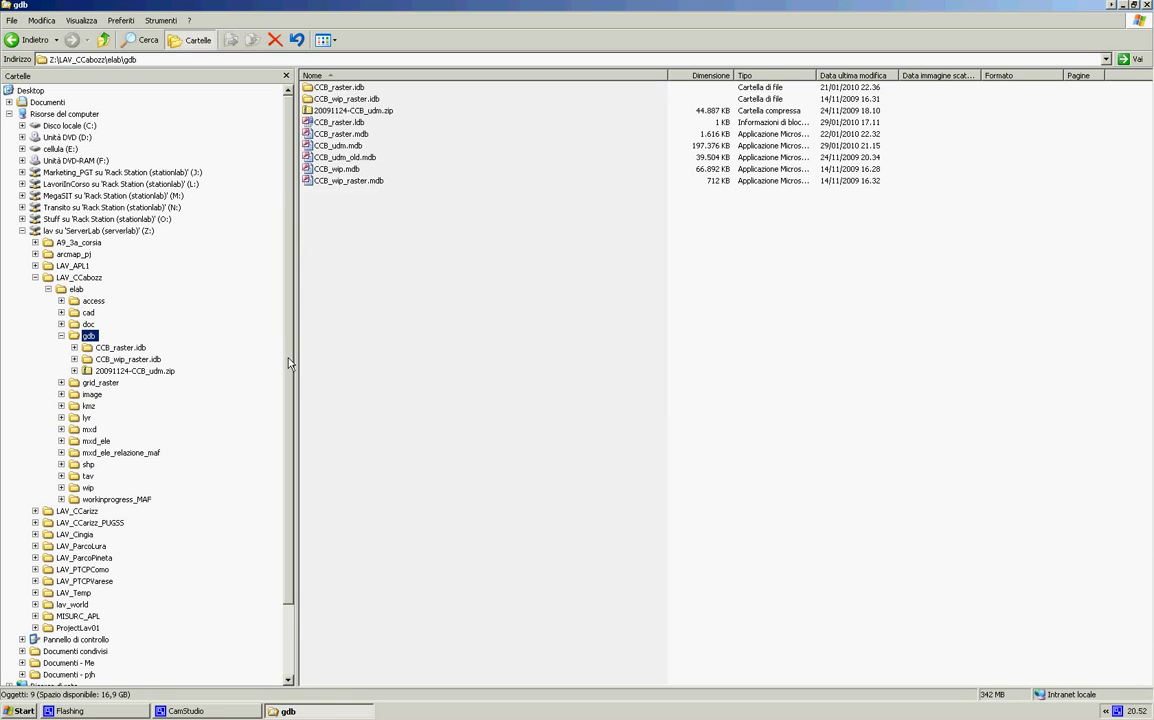
pyautogui.doubleClick(355, 147)
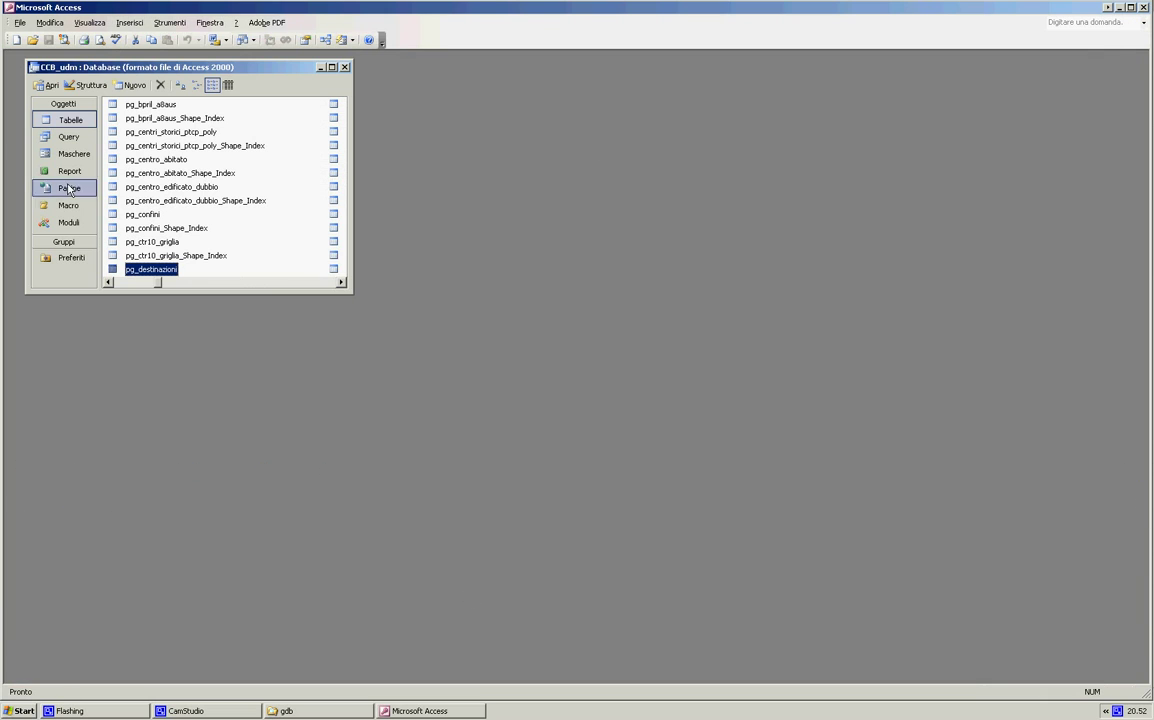
# Open the pg_destinazioni table in design view and move the cod_uni_p field directly below COD_PERT
pyautogui.click(85, 84)
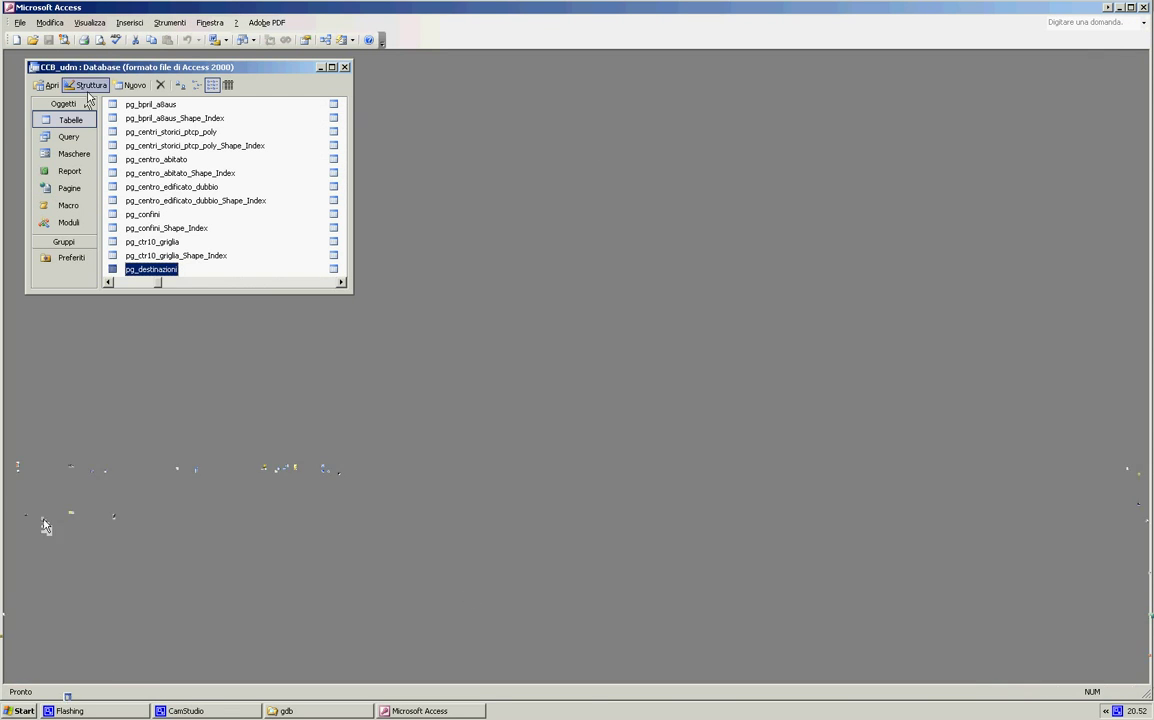
pyautogui.scroll(-5, 64, 390)
pyautogui.scroll(2, 60, 347)
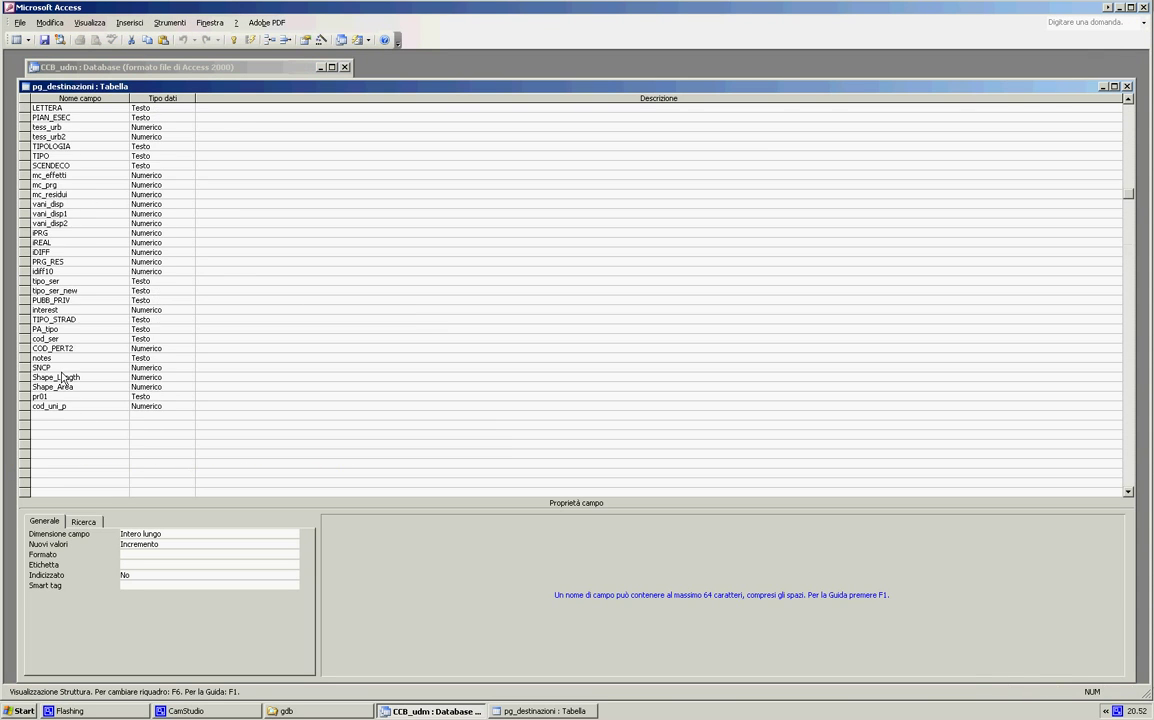
pyautogui.moveTo(26, 400); pyautogui.dragTo(27, 411)
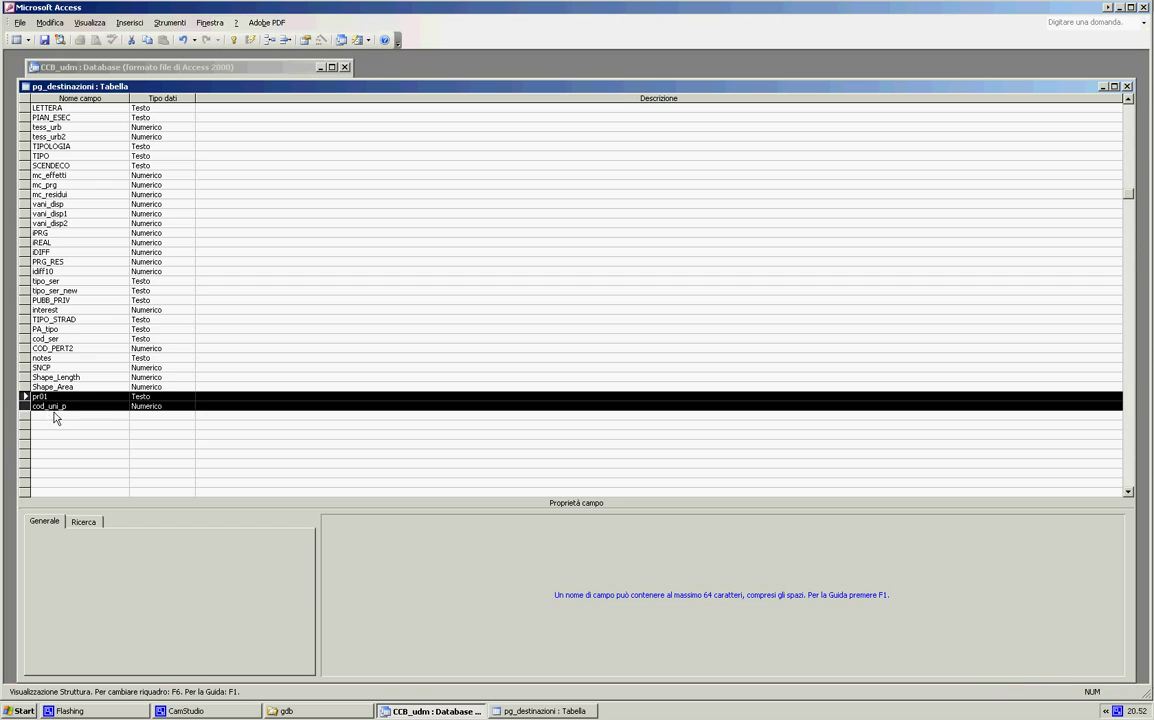
pyautogui.click(44, 419)
pyautogui.click(26, 406)
pyautogui.moveTo(26, 406); pyautogui.dragTo(28, 134)
pyautogui.scroll(-5, 33, 181)
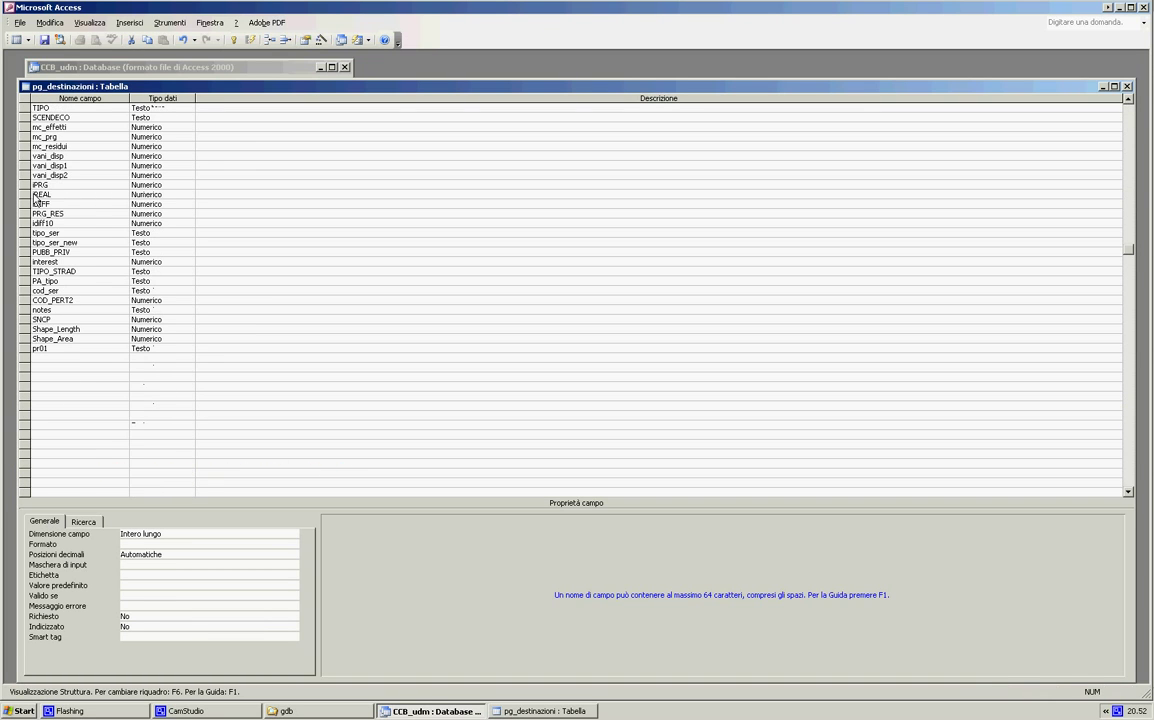
# Move the pr01 field directly below SCEN_3 in pg_destinazioni, then close the table and save its structure
pyautogui.click(24, 348)
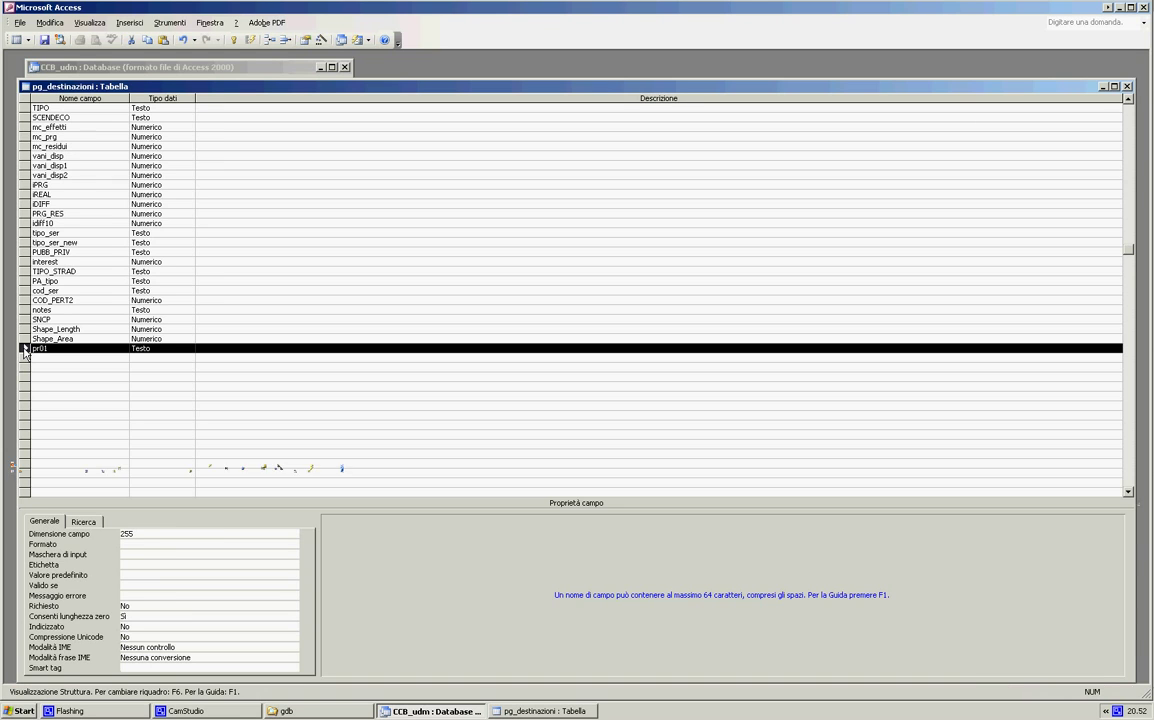
pyautogui.moveTo(24, 350); pyautogui.dragTo(32, 172)
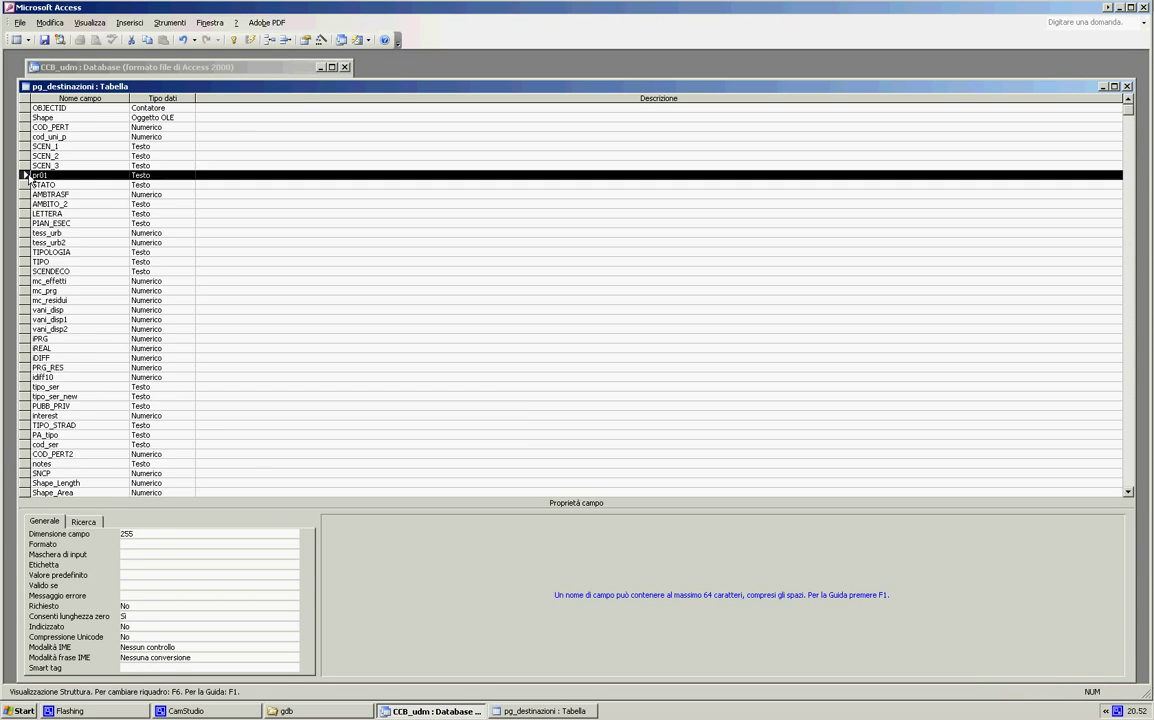
pyautogui.click(1128, 87)
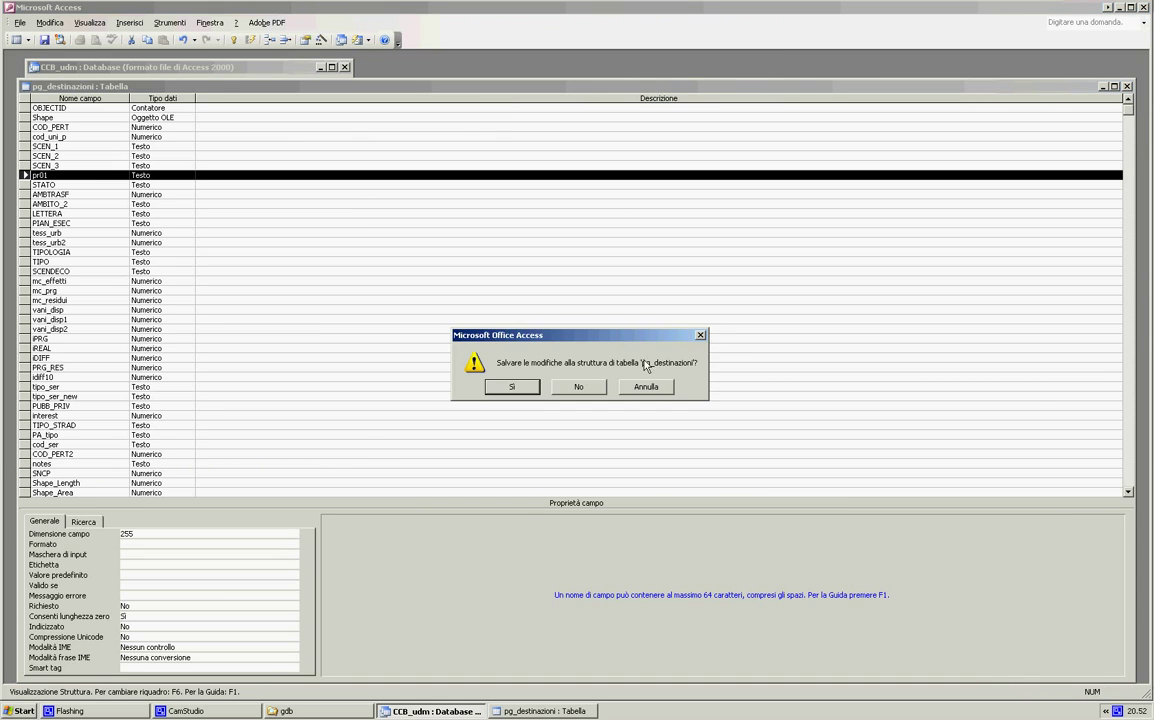
pyautogui.click(516, 387)
# Open the pg_edifici table in design view and move the cod_ini_e and cod_uni_p_j fields directly below link
pyautogui.scroll(-1, 243, 272)
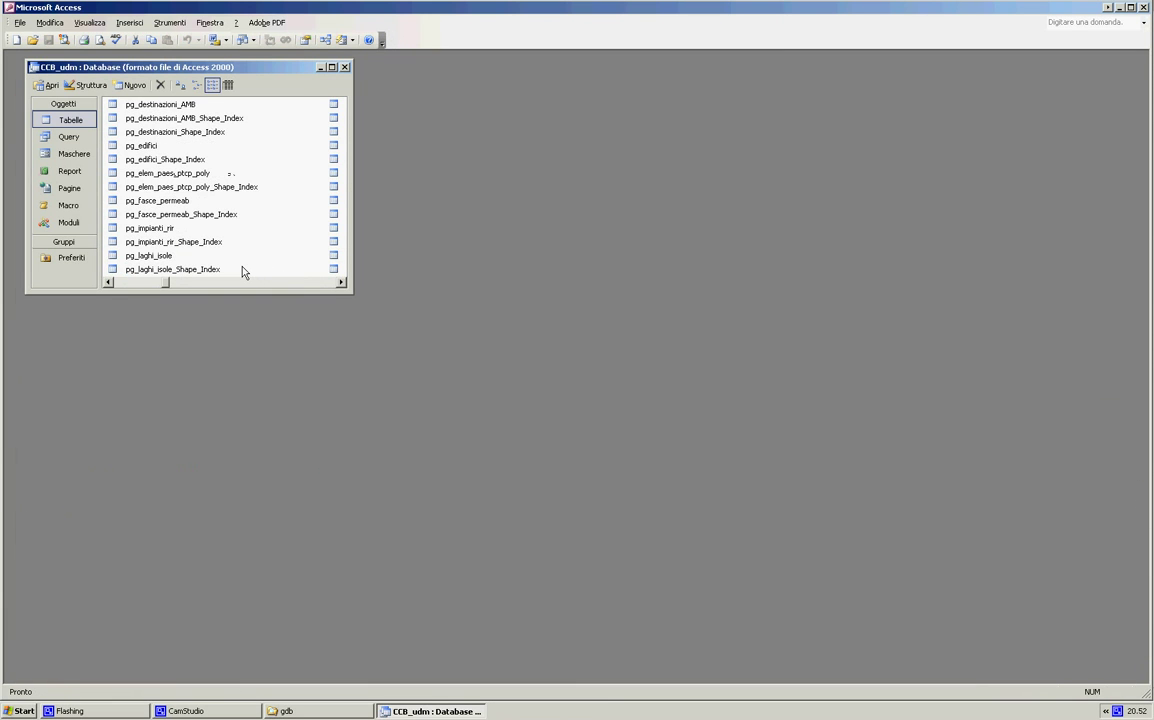
pyautogui.click(143, 145)
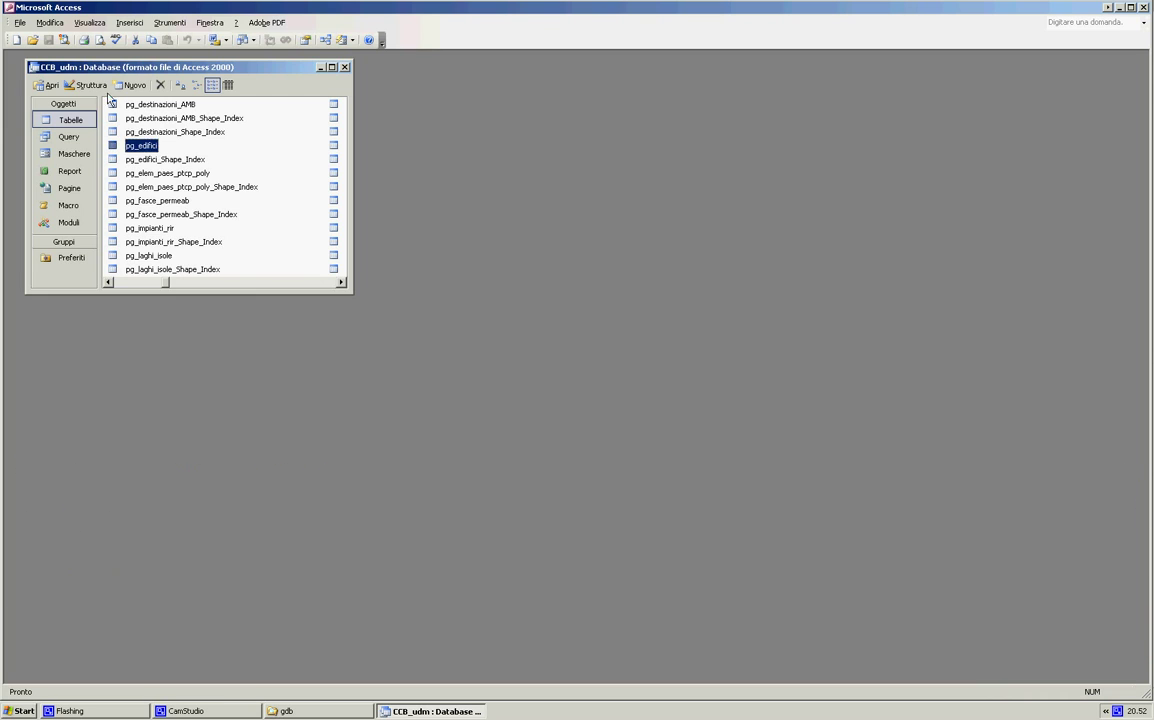
pyautogui.click(87, 85)
pyautogui.scroll(-11, 93, 340)
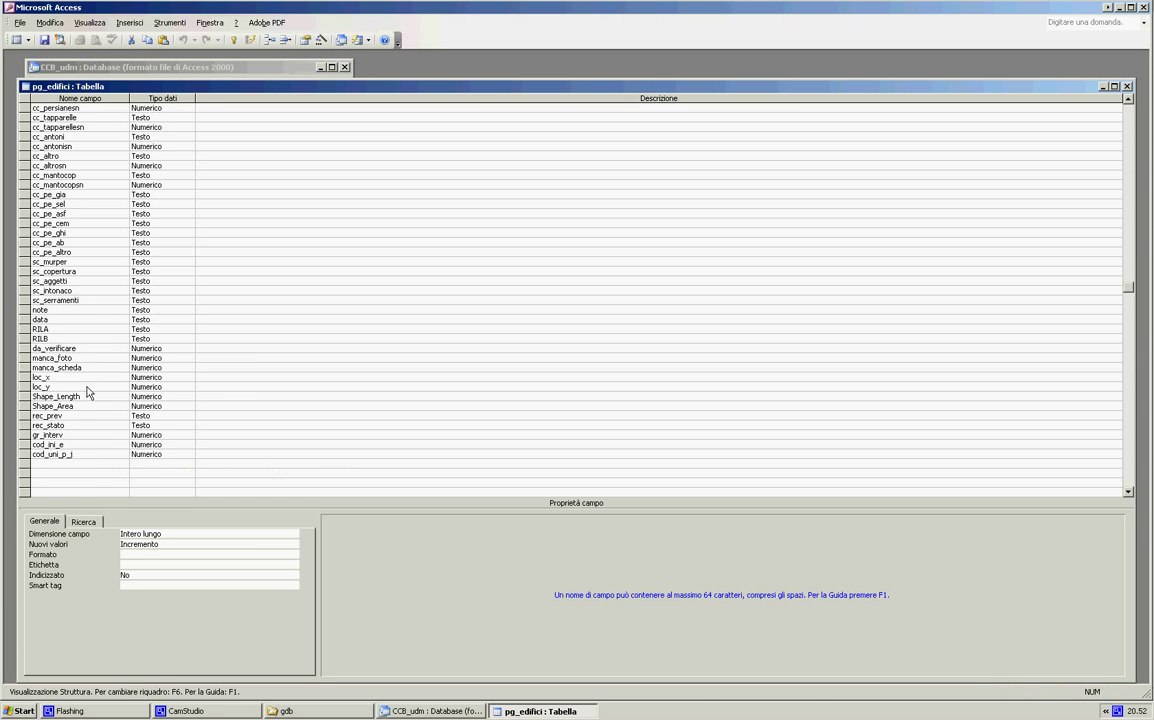
pyautogui.moveTo(25, 396); pyautogui.dragTo(36, 184)
pyautogui.click(25, 434)
pyautogui.scroll(-10, 36, 184)
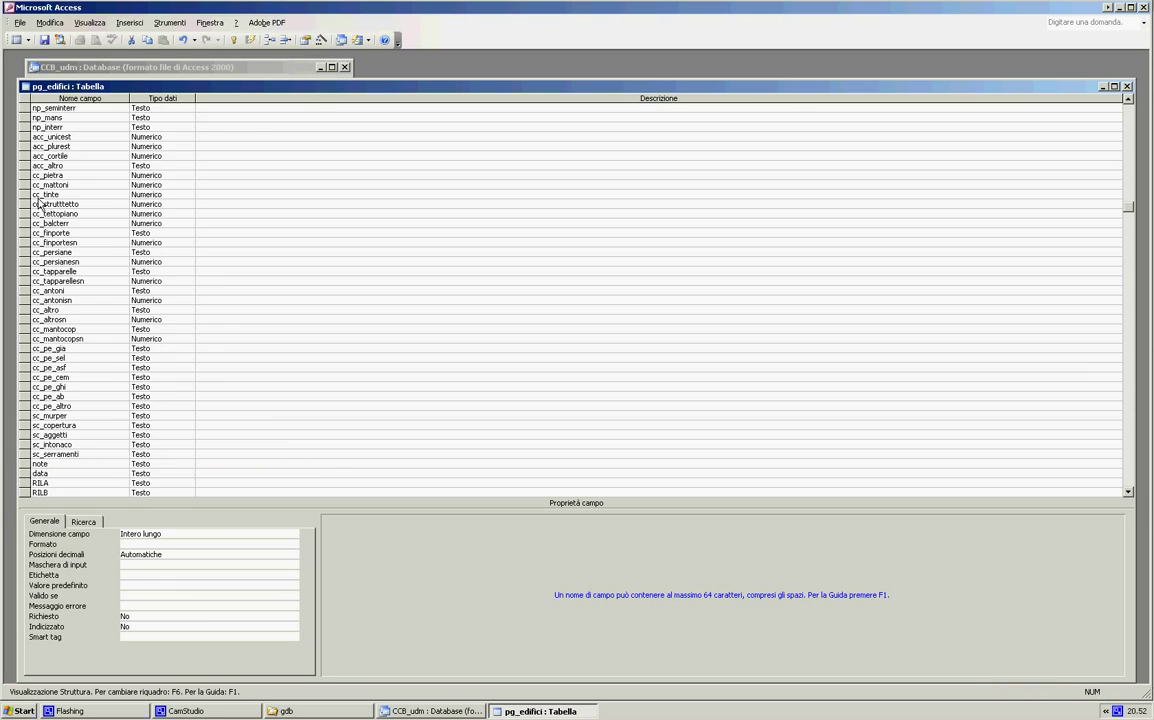
pyautogui.moveTo(25, 406); pyautogui.dragTo(25, 138)
pyautogui.click(25, 157)
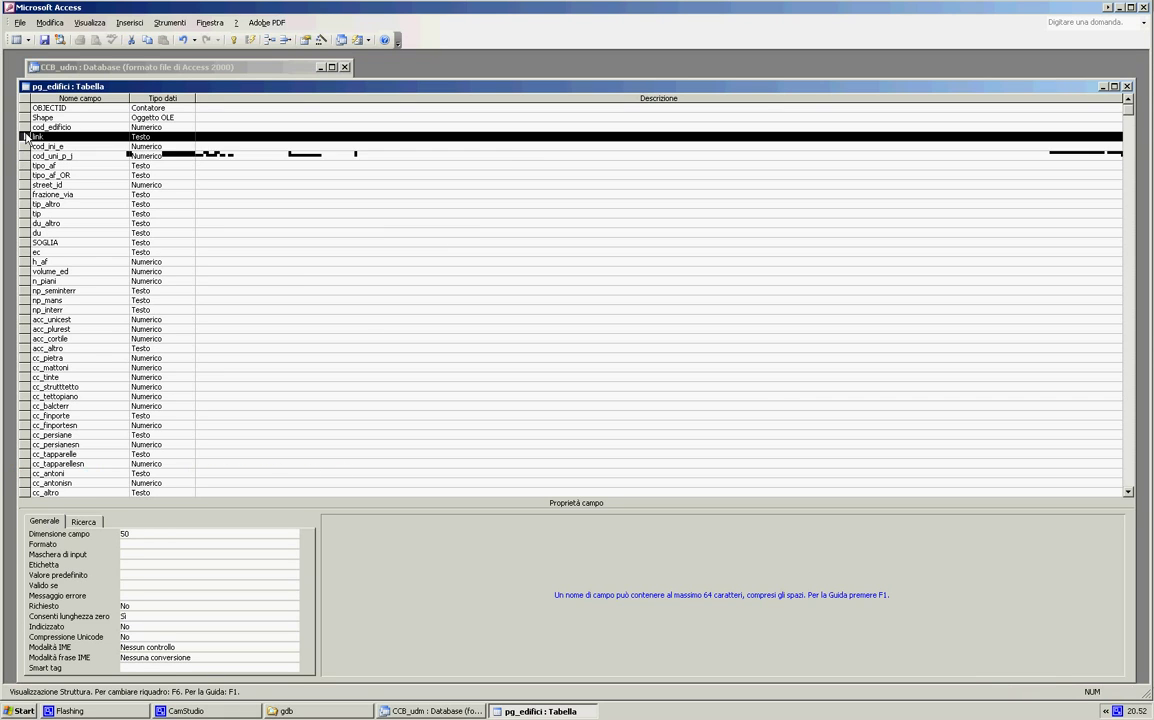
# Save and close the pg_edifici table structure, then close Access and the file explorer
pyautogui.click(1126, 87)
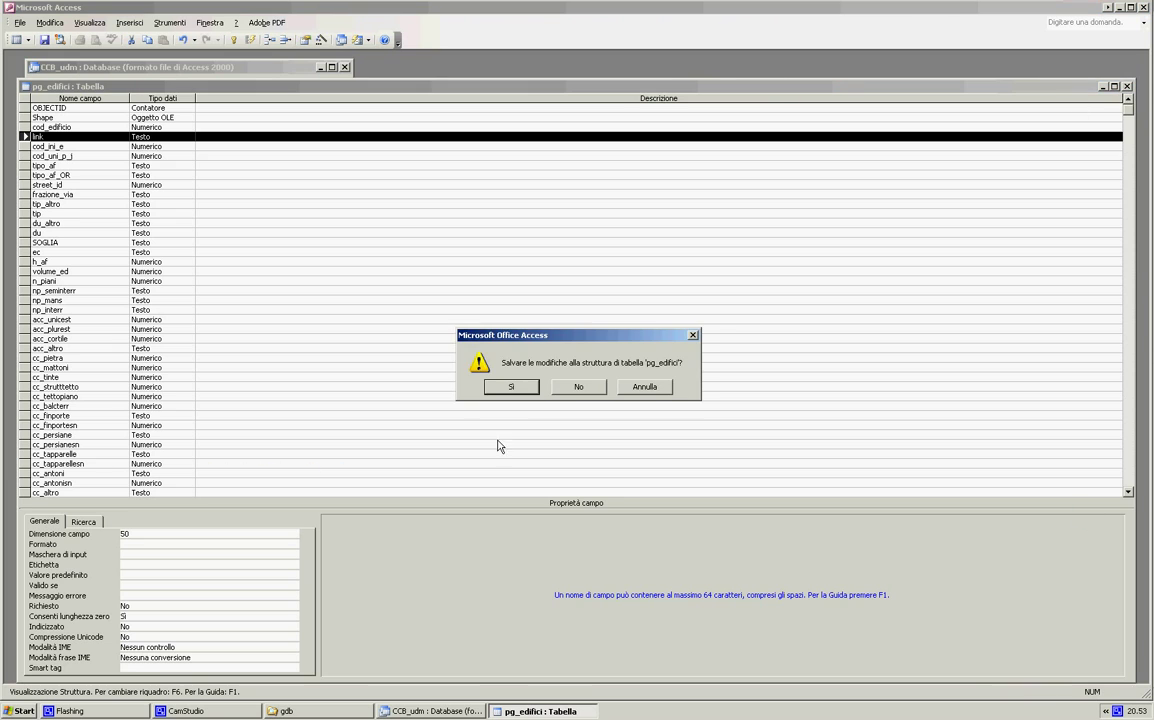
pyautogui.click(512, 386)
pyautogui.click(1143, 7)
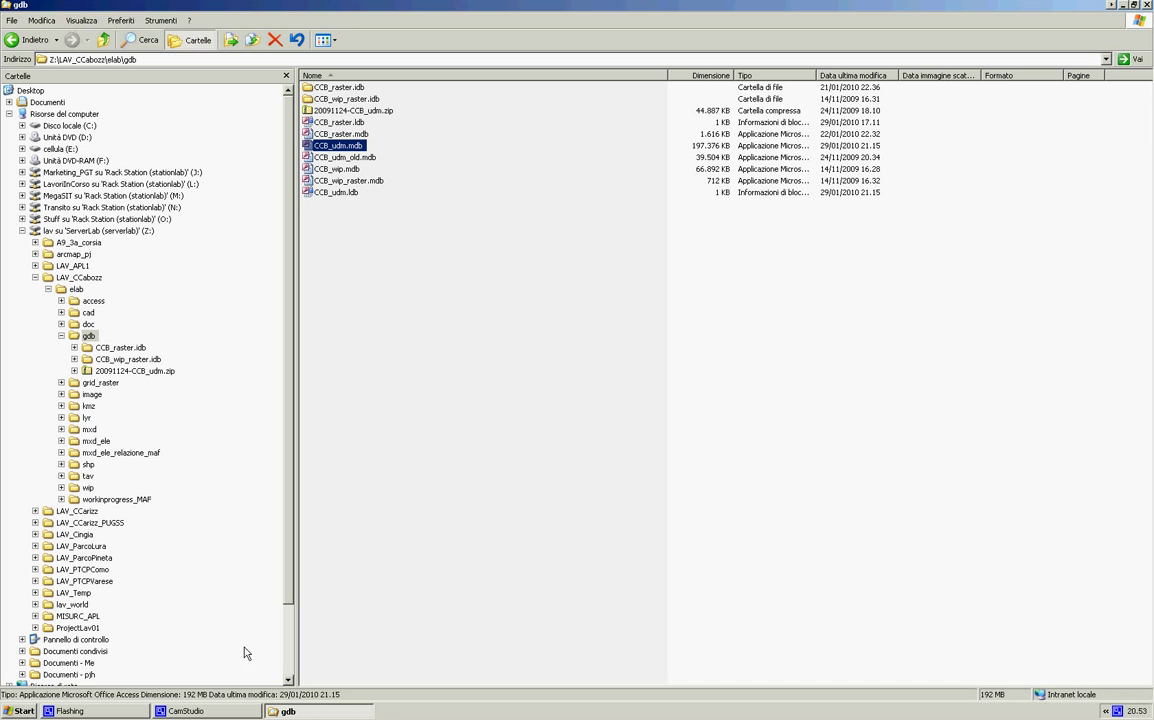
pyautogui.click(1147, 6)
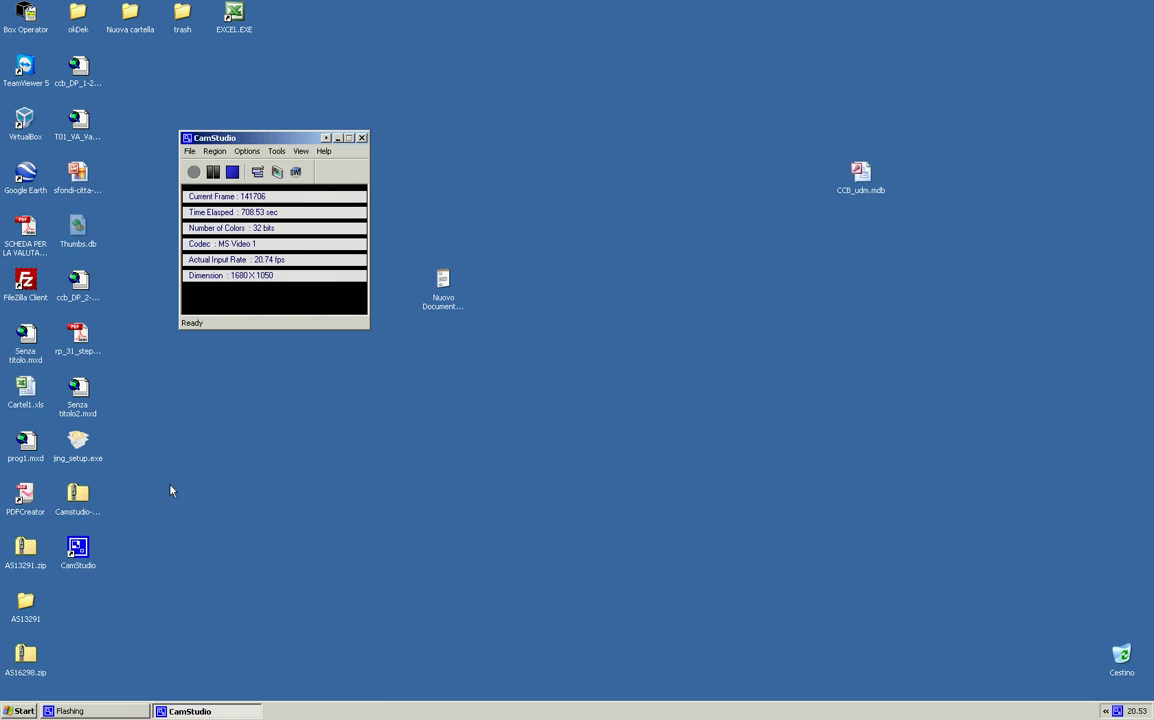